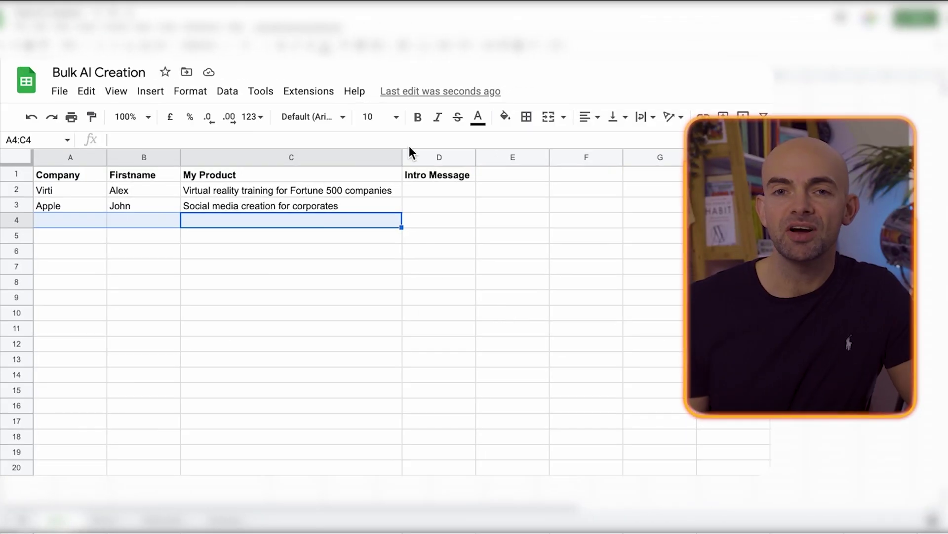
- Show the Extensions > Add-ons submenu with Get add-ons and Manage add-ons
{"action": "left_click", "coordinate": [309, 93]}
{"action": "mouse_move", "coordinate": [339, 119]}
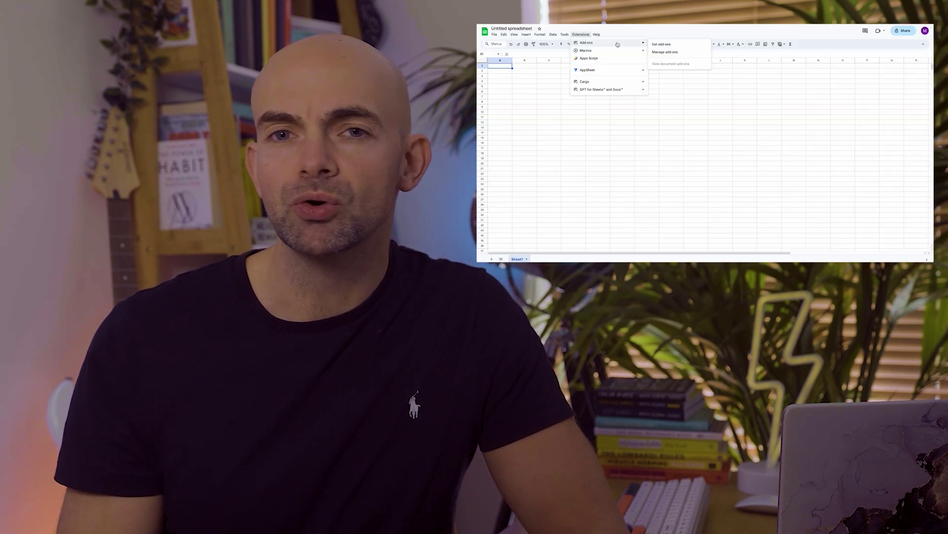
- Search the Workspace Marketplace for 'cargo' and view the Cargo add-on's details
{"action": "left_click", "coordinate": [667, 43]}
{"action": "left_click", "coordinate": [706, 43]}
{"action": "type", "text": "cargo"}
{"action": "key", "text": "Return"}
{"action": "left_click", "coordinate": [619, 114]}
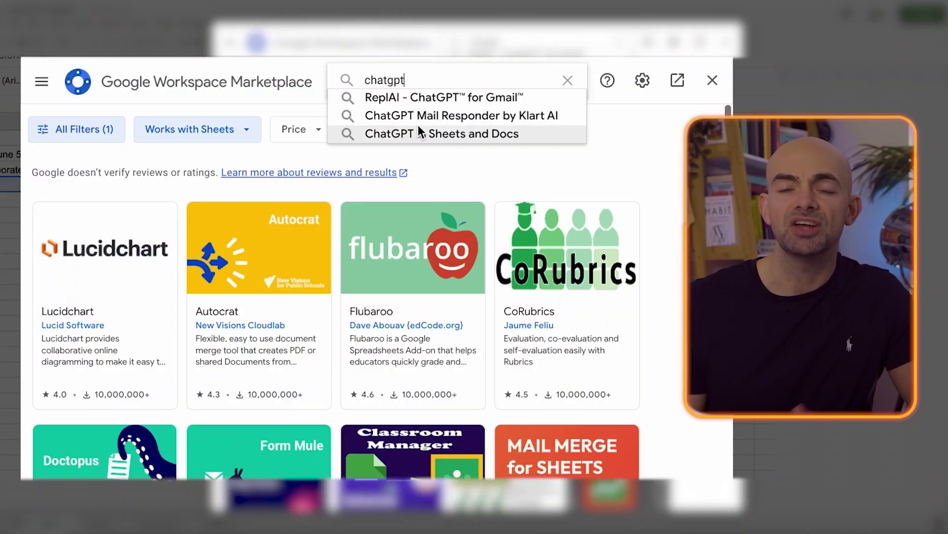
- Install GPT for Sheets and Docs, grant permissions, and open its additional setup instructions
{"action": "left_click", "coordinate": [432, 132]}
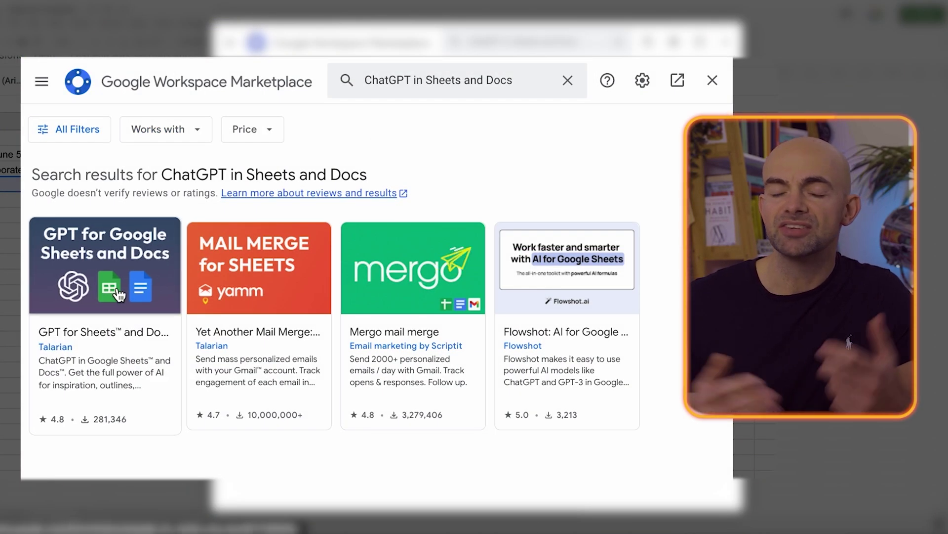
{"action": "left_click", "coordinate": [117, 287]}
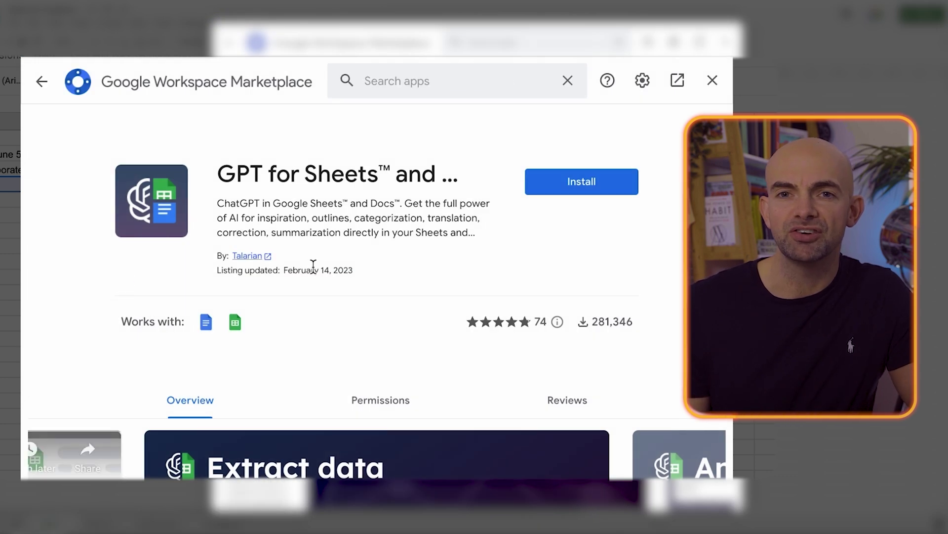
{"action": "left_click", "coordinate": [607, 183]}
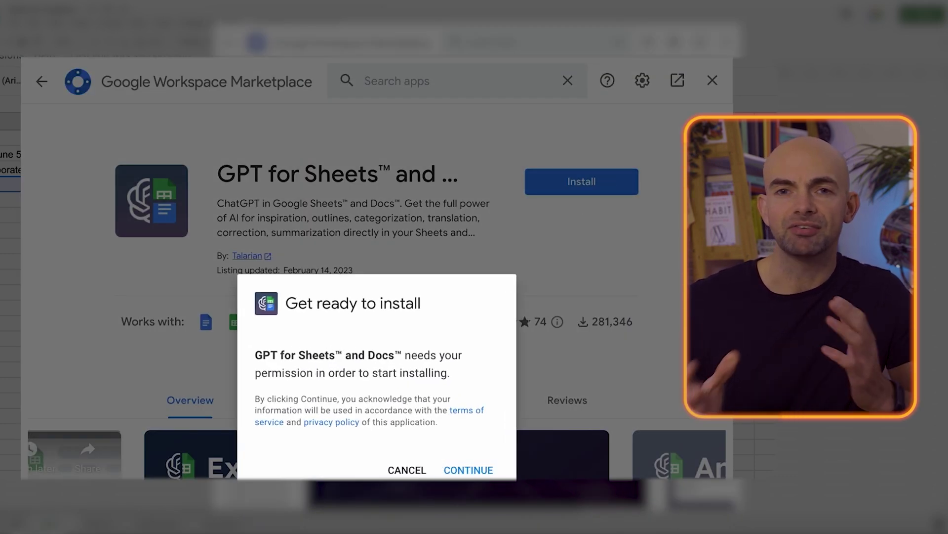
{"action": "left_click", "coordinate": [472, 469]}
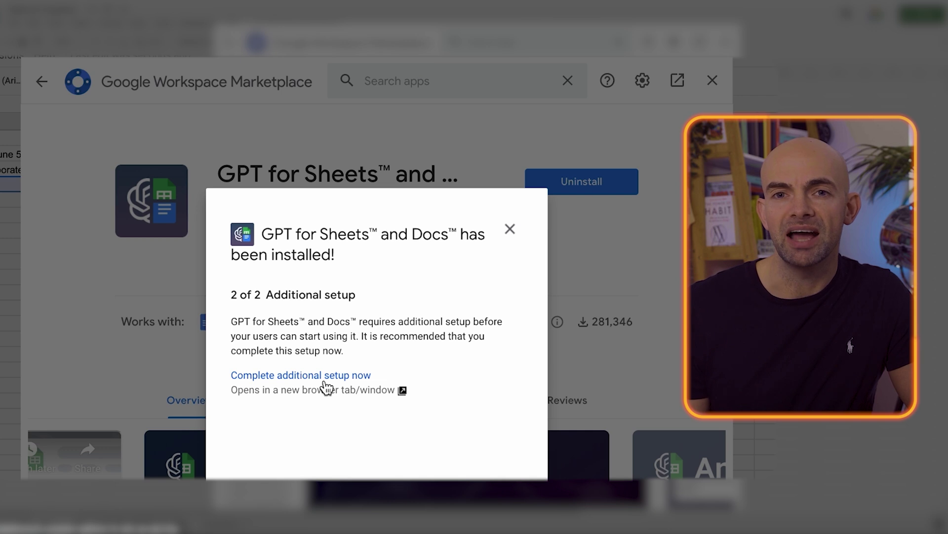
{"action": "left_click", "coordinate": [324, 382]}
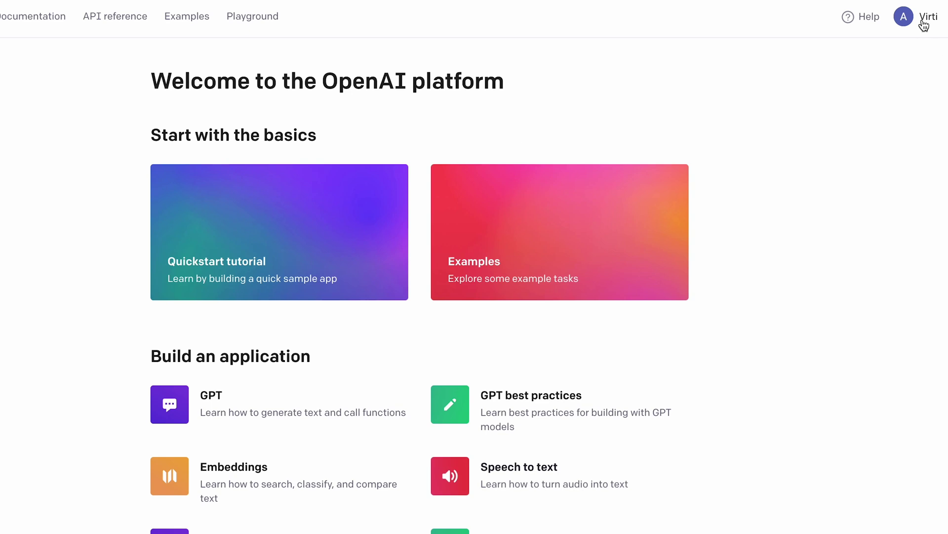
- Create a secret key named New Key from the API keys page, then open the add-on's API key settings
{"action": "left_click", "coordinate": [924, 20]}
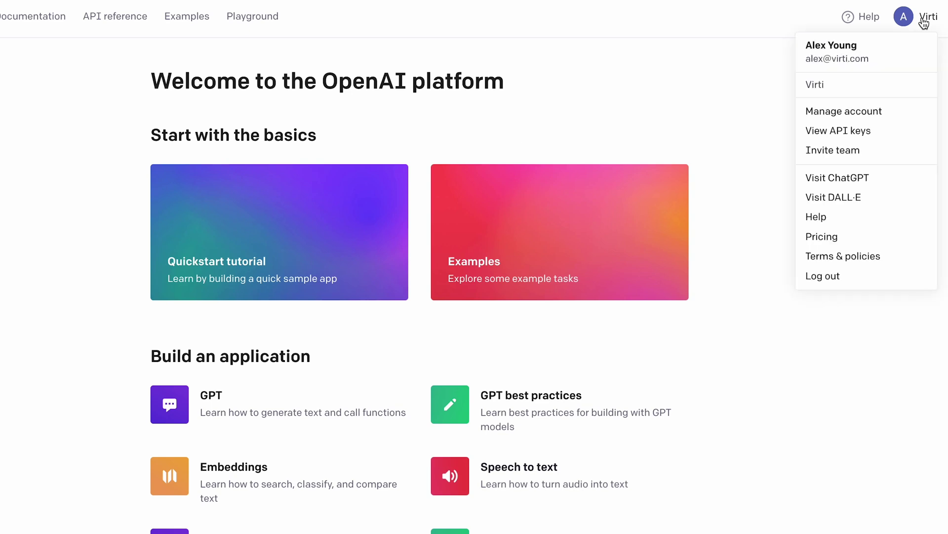
{"action": "left_click", "coordinate": [848, 132]}
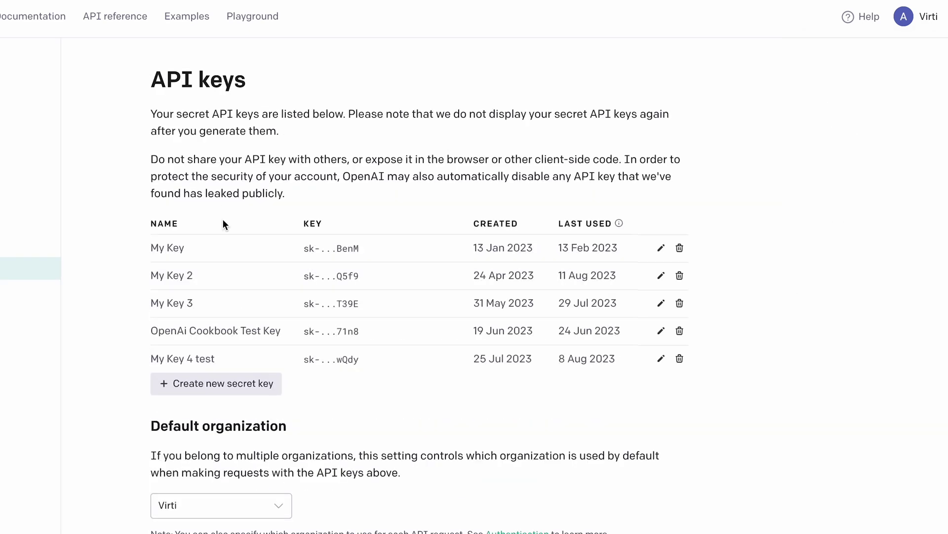
{"action": "left_click", "coordinate": [239, 386]}
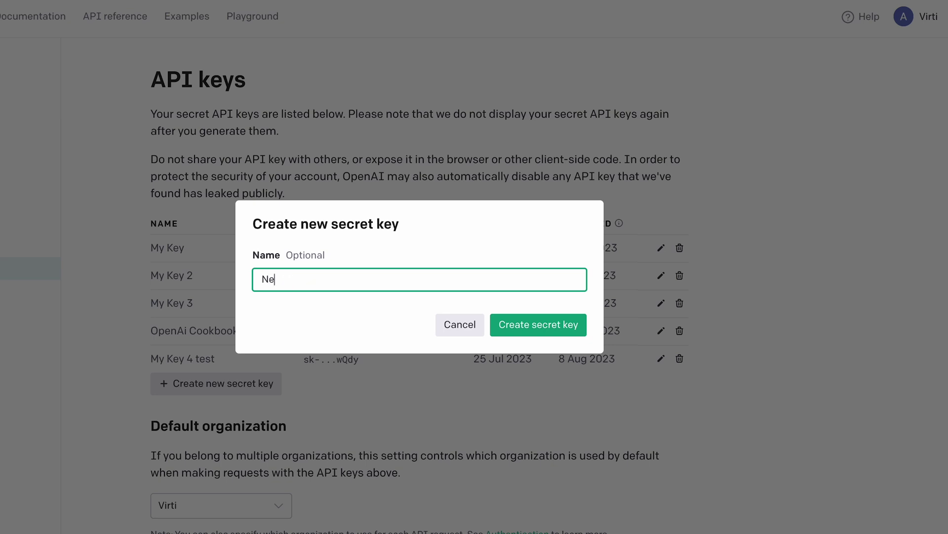
{"action": "left_click", "coordinate": [517, 325]}
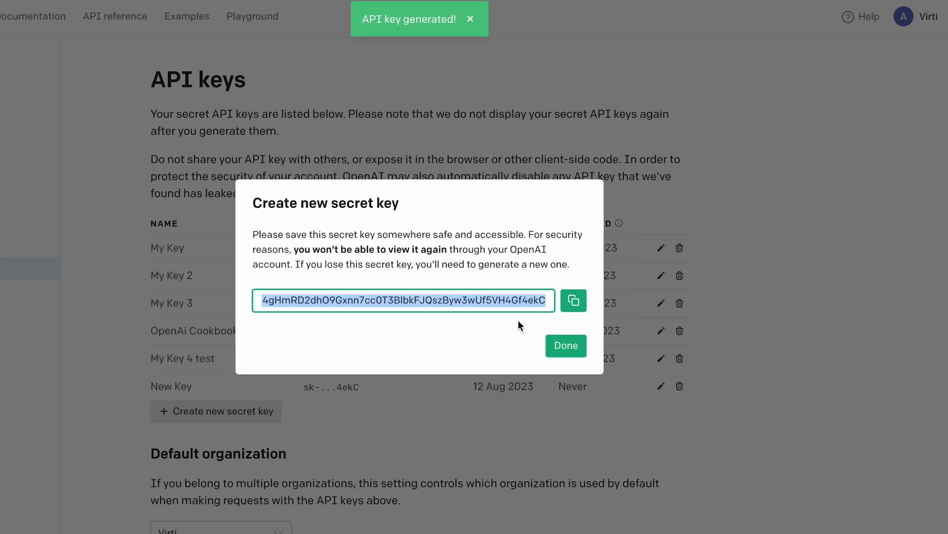
{"action": "left_click", "coordinate": [606, 312]}
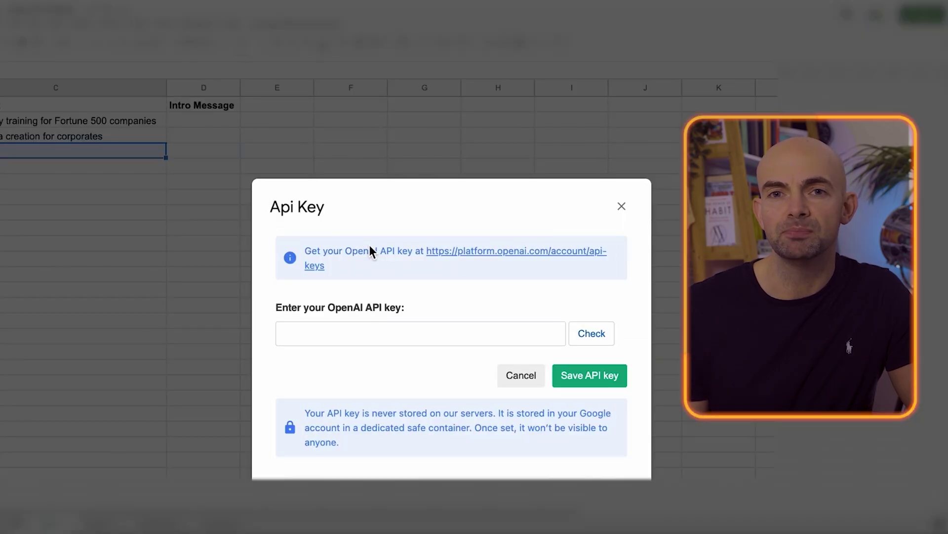
- Focus the Api Key field in the add-on's dialog, ready to enter the OpenAI key
{"action": "left_click", "coordinate": [350, 326]}
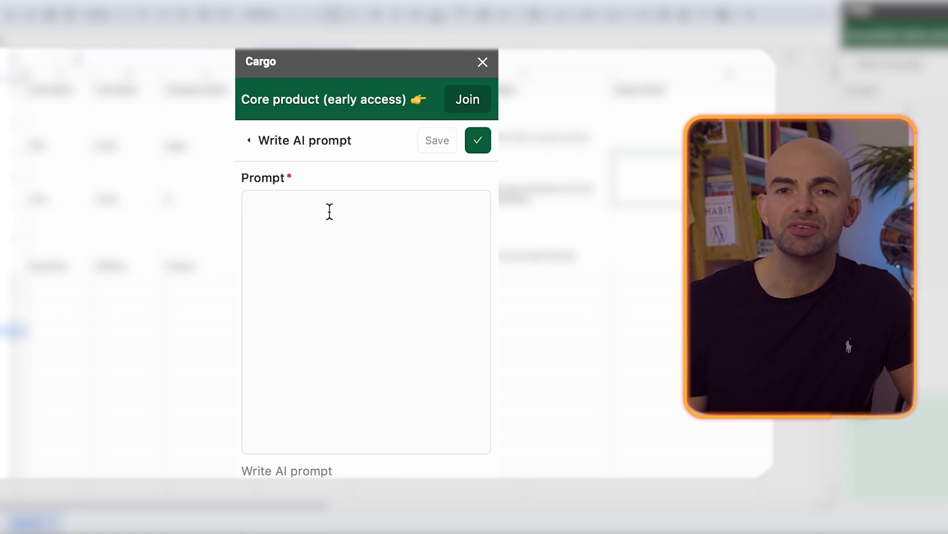
- Paste the prepared cold email prompt into Cargo's Prompt box and select its 'first name' wording
{"action": "left_click", "coordinate": [323, 221]}
{"action": "type", "text": "Write an email to first name. Mention that you saw on LinkedIn that they are Interesting Event.  In the next paragraph mention that you noticed one of the key responsibilities for the role was key responsibilities. And ask a thought provoking question about the responsibilities.  Finish the email with \"Speak Soon\" and then add a P.S. with a call to action suggesting you can solve the question if helpful."}
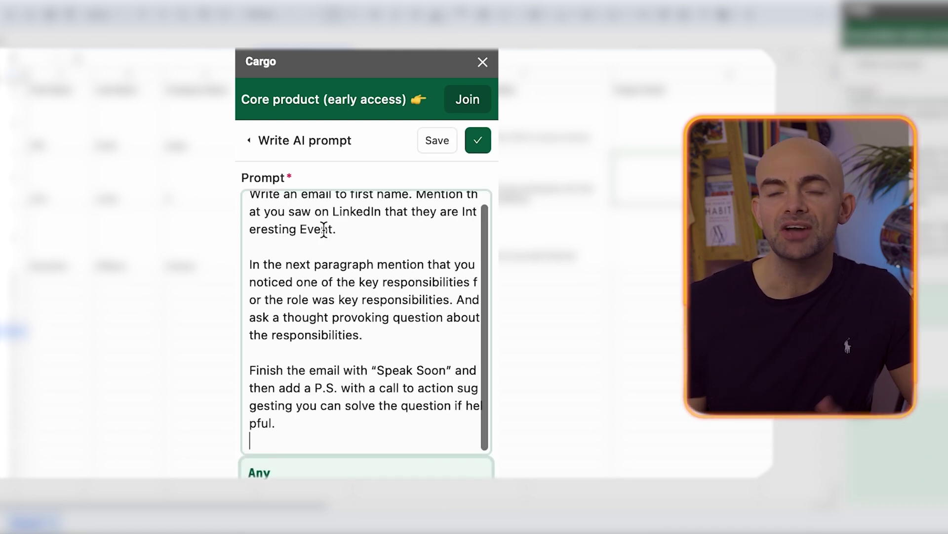
{"action": "scroll", "coordinate": [340, 299], "scroll_direction": "up", "scroll_amount": 1}
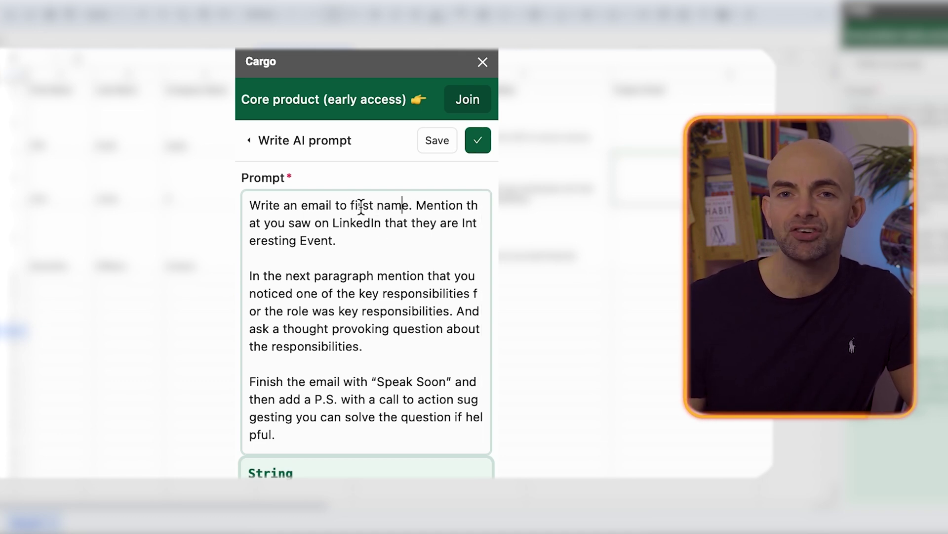
{"action": "left_click_drag", "start_coordinate": [351, 205], "coordinate": [394, 204]}
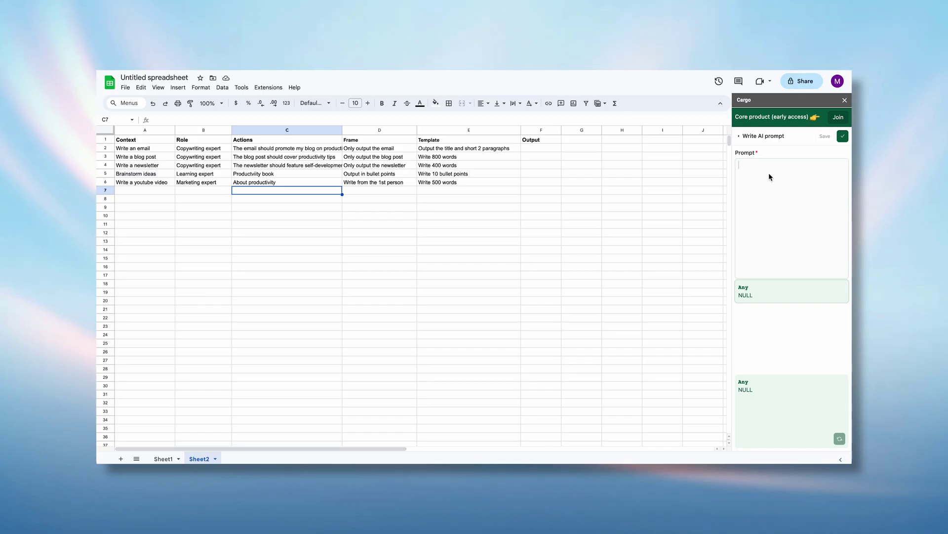
- Write '{{Context}} for the following purpose {{Actions}} you are a {{Role}}. {{Frame}} and {{Template}}' and confirm it
{"action": "type", "text": "{{"}
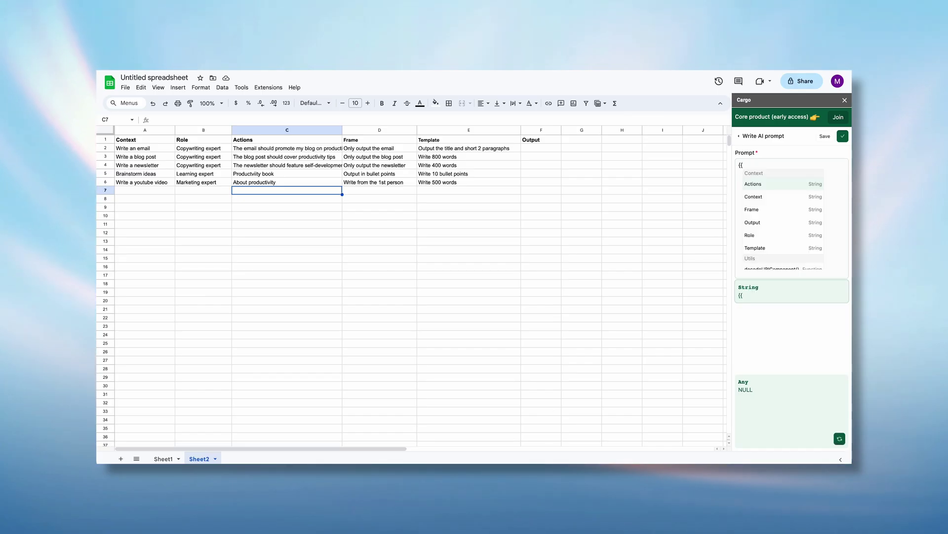
{"action": "left_click", "coordinate": [781, 198]}
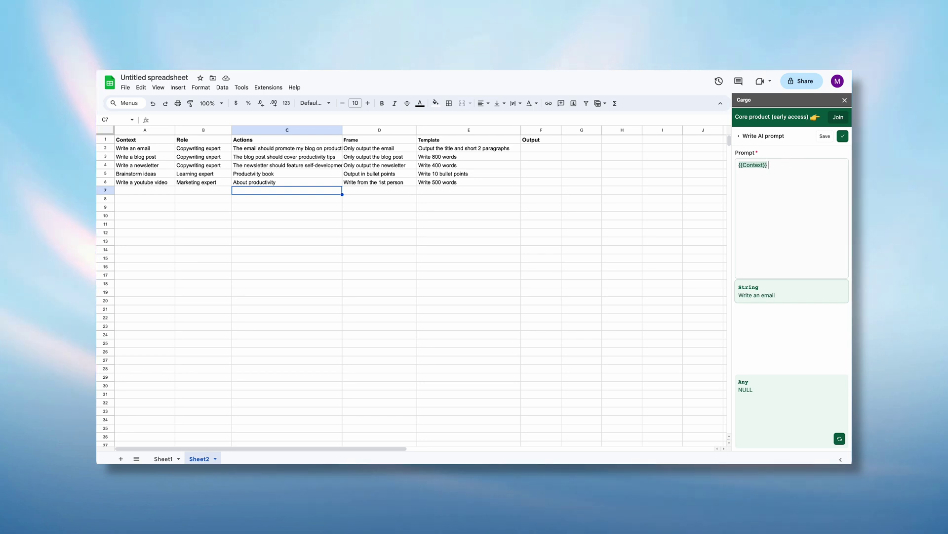
{"action": "type", "text": "for the following purpose {{"}
{"action": "key", "text": "Down"}
{"action": "key", "text": "Down"}
{"action": "key", "text": "Return"}
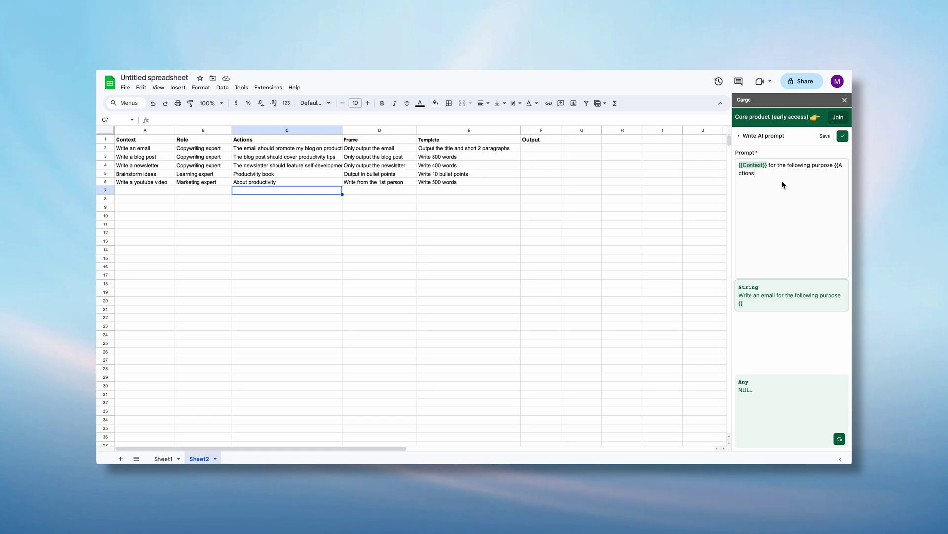
{"action": "type", "text": "you are a {{"}
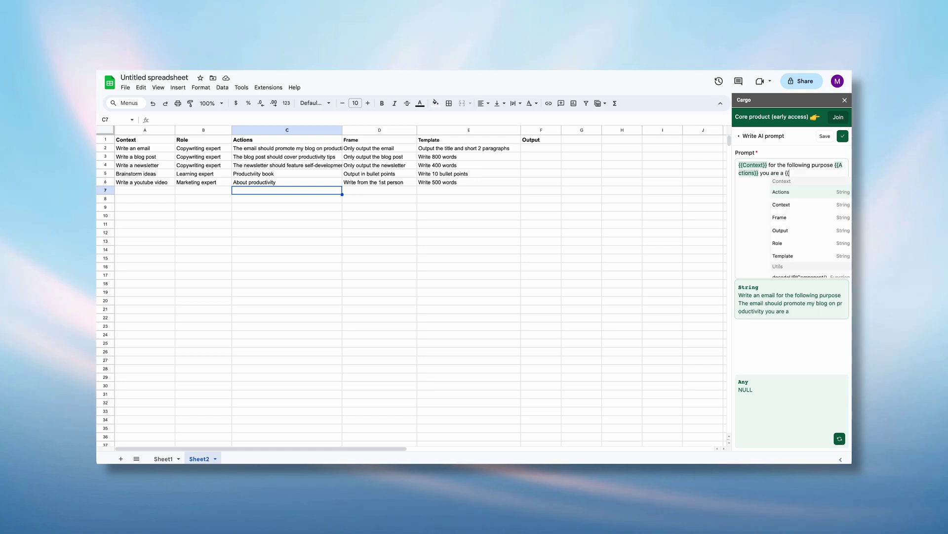
{"action": "left_click", "coordinate": [788, 243]}
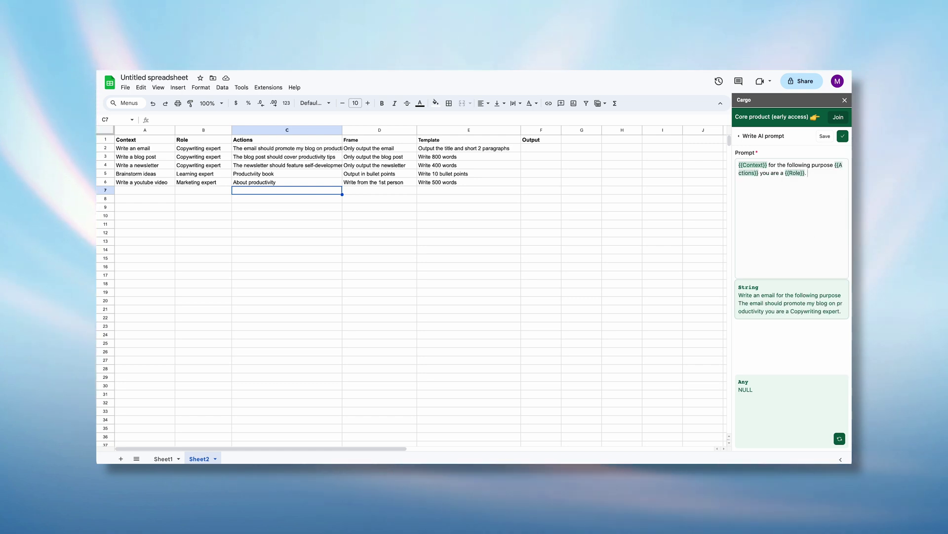
{"action": "type", "text": ". {{frame"}
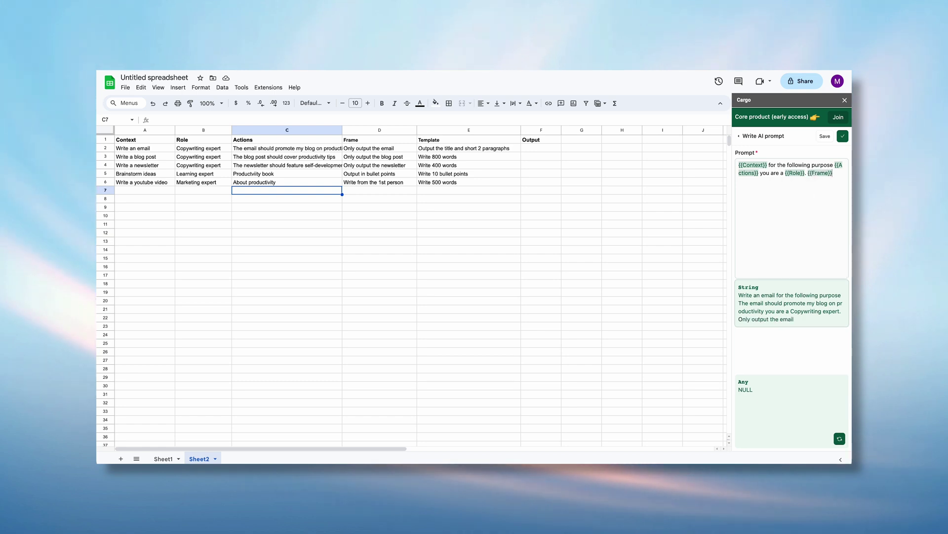
{"action": "type", "text": "and {{t"}
{"action": "left_click", "coordinate": [810, 197]}
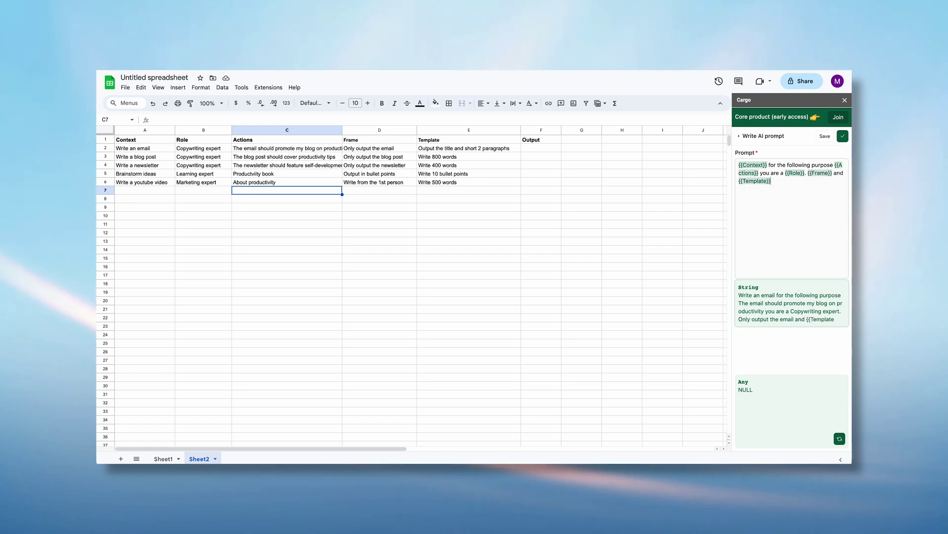
{"action": "left_click", "coordinate": [843, 137]}
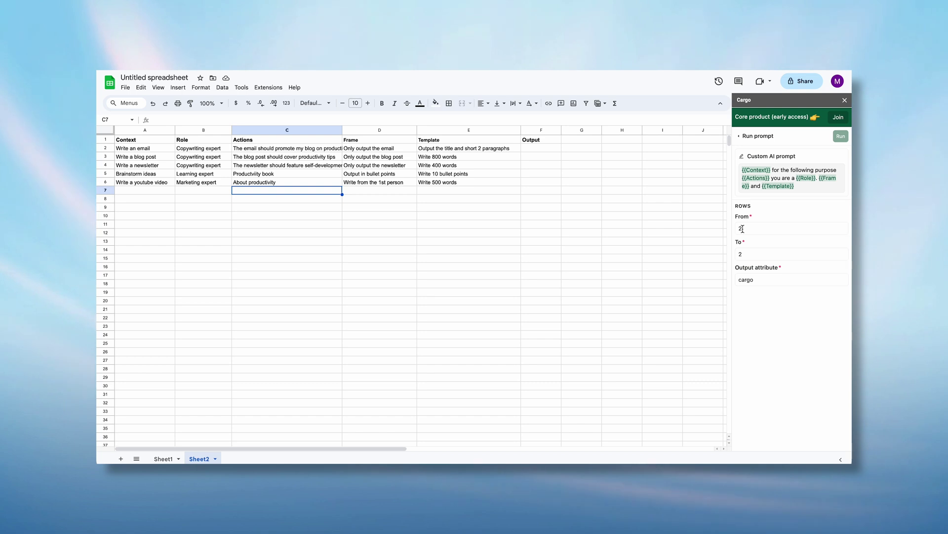
- Run the Cargo prompt on rows 2 to 6 with output attribute Output
{"action": "key", "text": "Tab"}
{"action": "type", "text": "6"}
{"action": "key", "text": "Tab"}
{"action": "type", "text": "O"}
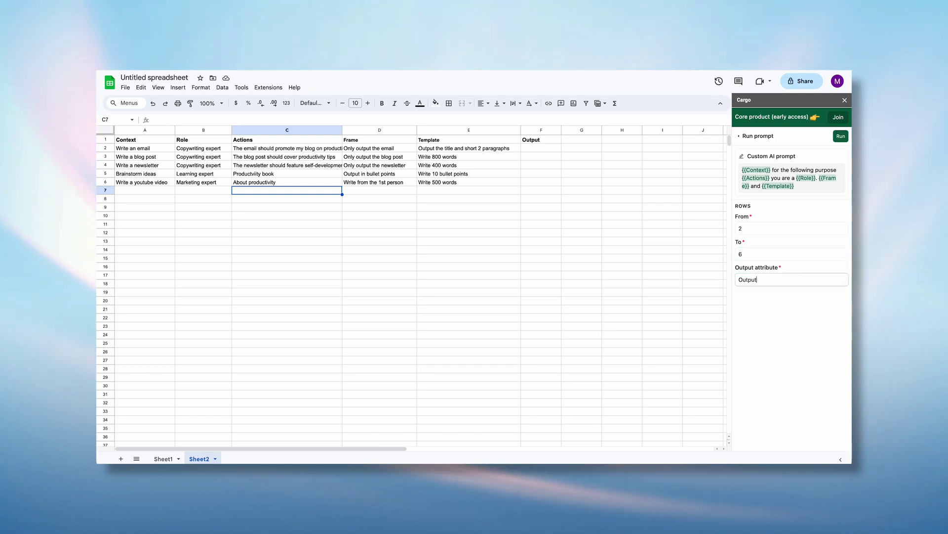
{"action": "left_click", "coordinate": [841, 136]}
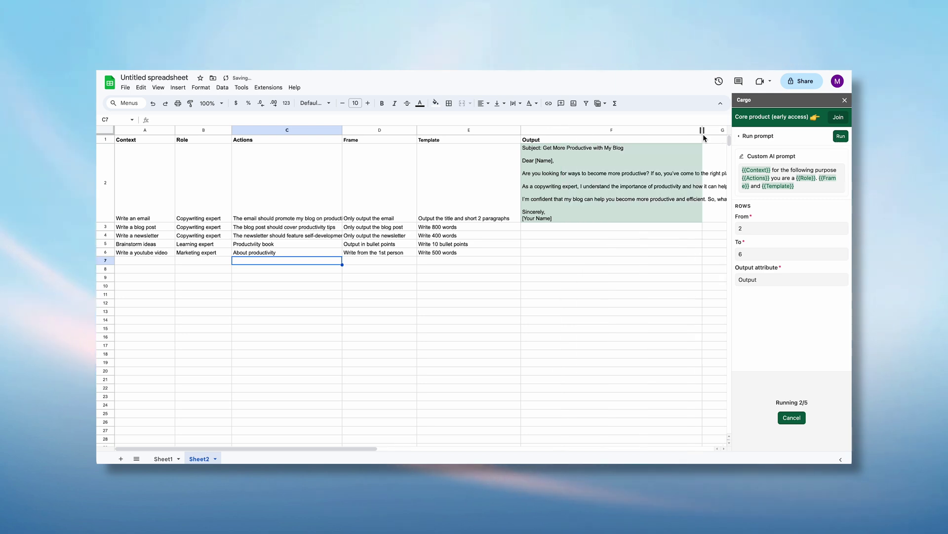
- Auto-fit column F to the generated text and scroll through the results
{"action": "double_click", "coordinate": [703, 132]}
{"action": "scroll", "coordinate": [617, 239], "scroll_direction": "down", "scroll_amount": 3}
{"action": "scroll", "coordinate": [634, 309], "scroll_direction": "right", "scroll_amount": 3}
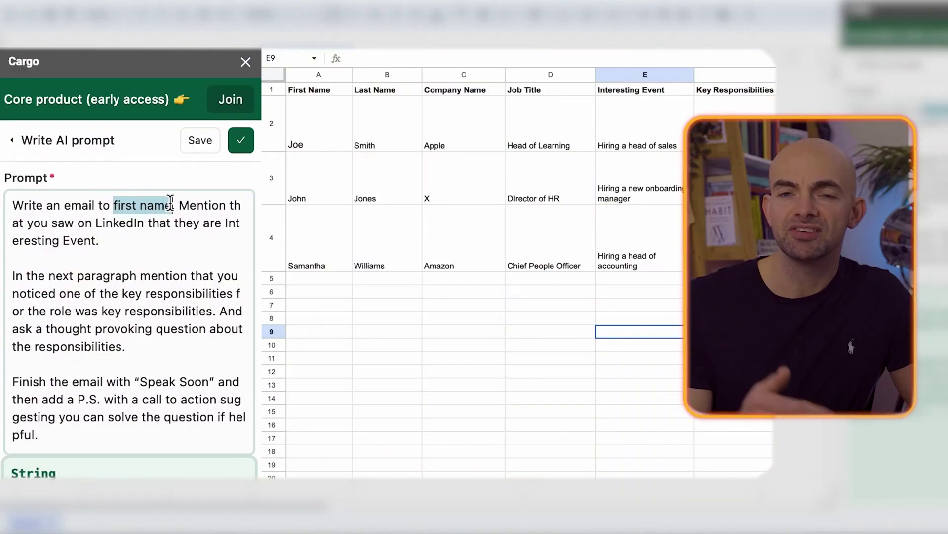
- Replace 'first name' with {{First_Name}} and start swapping 'Interesting Event' for {{Interesting Event}}
{"action": "type", "text": "{{"}
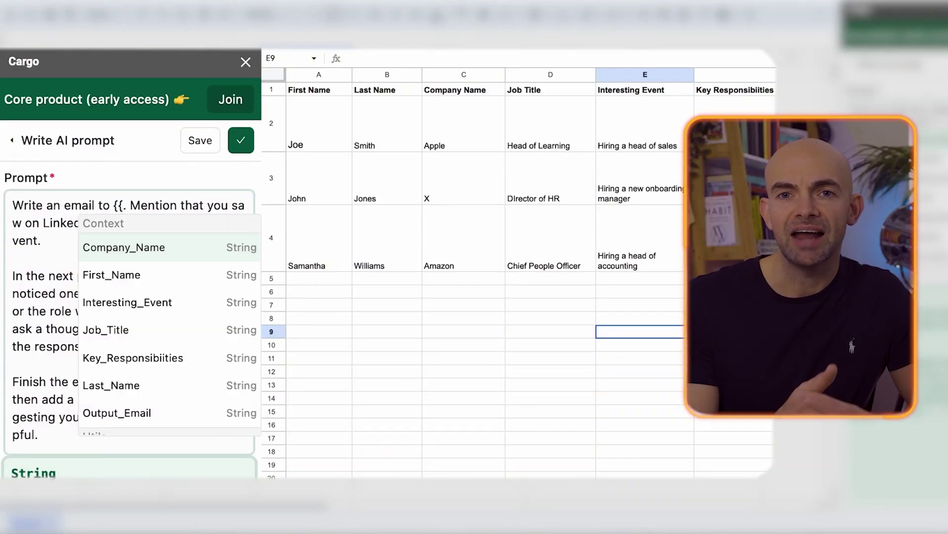
{"action": "left_click", "coordinate": [124, 278]}
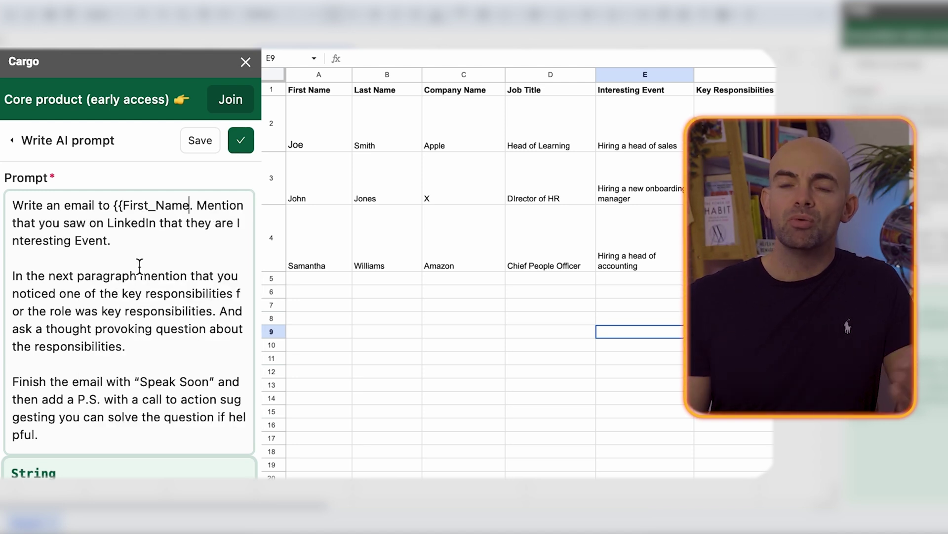
{"action": "type", "text": "}}"}
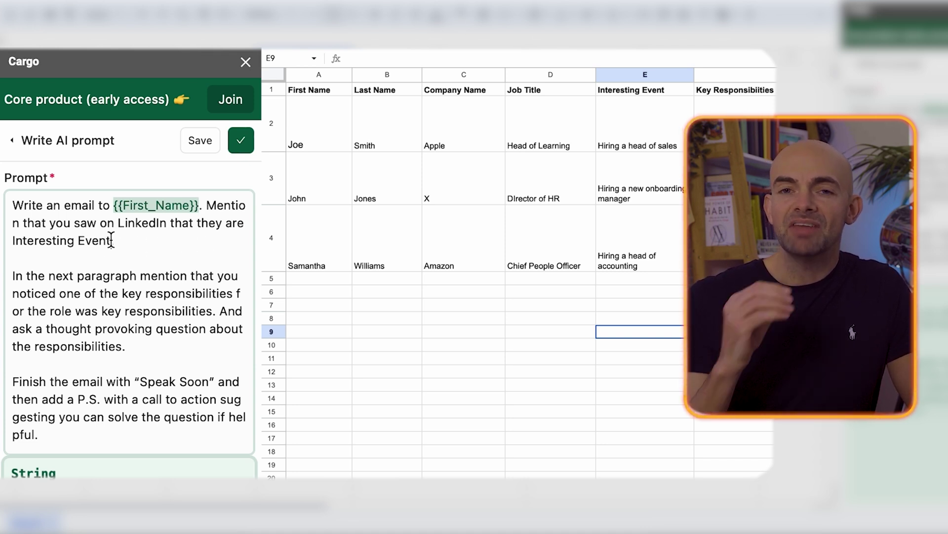
{"action": "left_click_drag", "start_coordinate": [113, 241], "coordinate": [8, 241]}
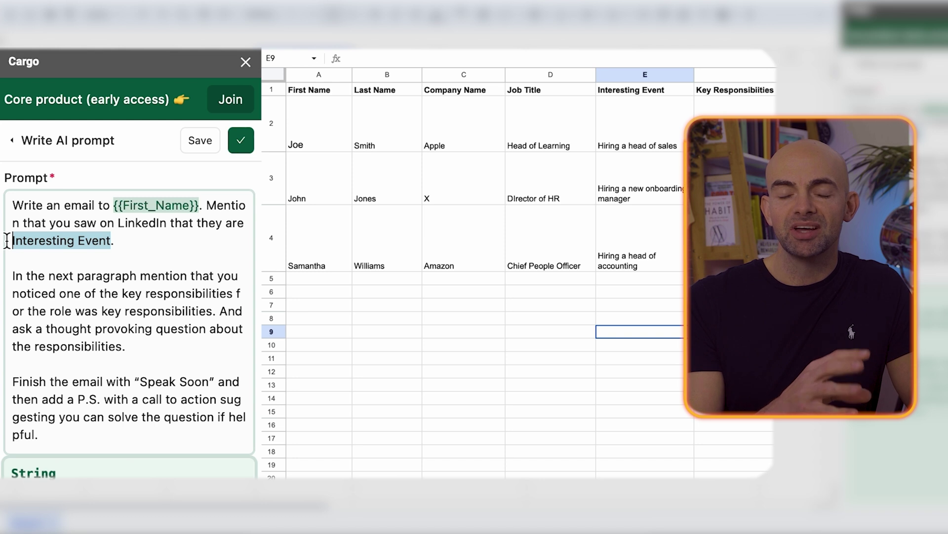
{"action": "type", "text": "{{"}
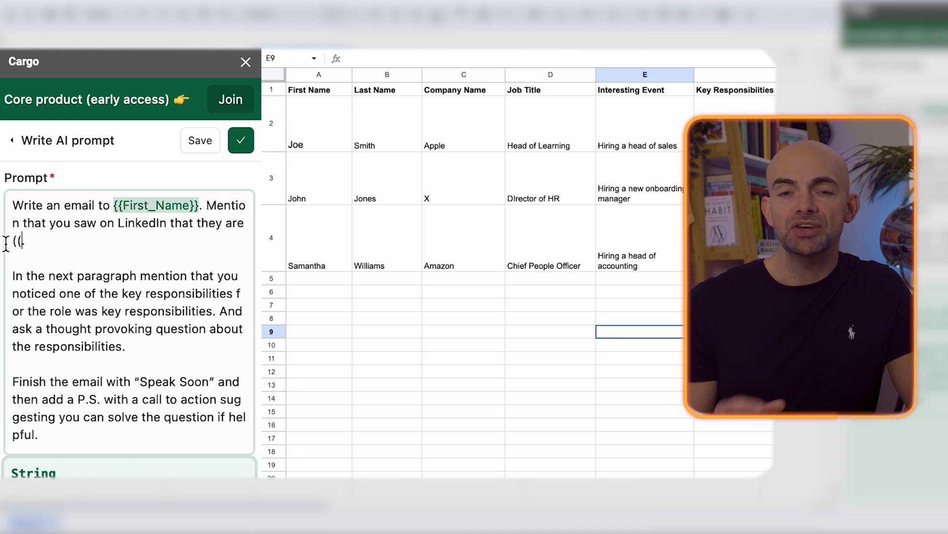
{"action": "type", "text": "Int"}
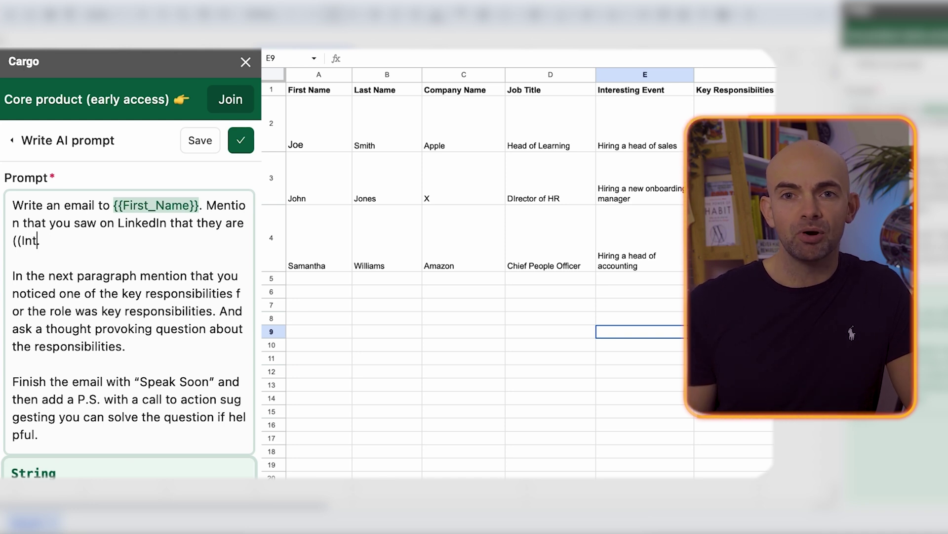
{"action": "type", "text": "eresting Event"}
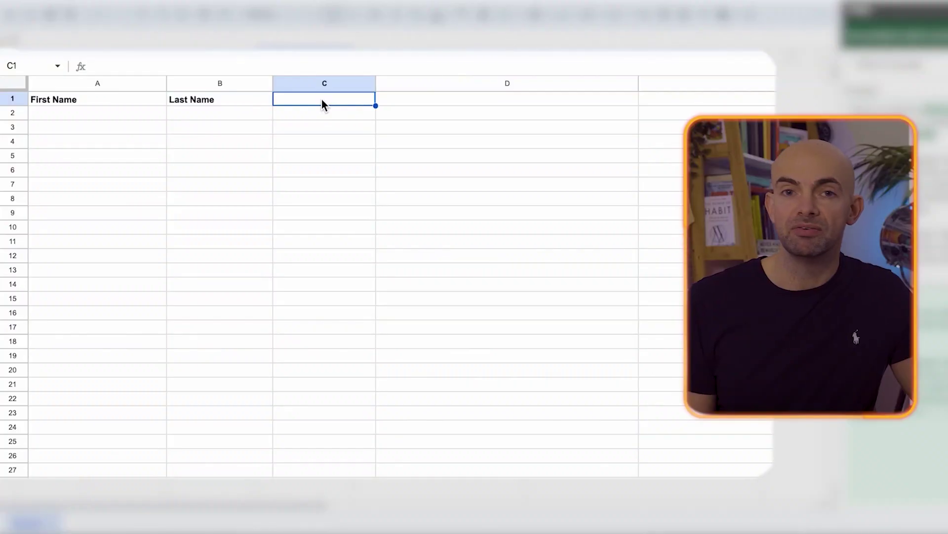
- Enter headers Company name, Job Title and Interesting event in C1–E1, then narrow column D and widen F
{"action": "type", "text": "Company name"}
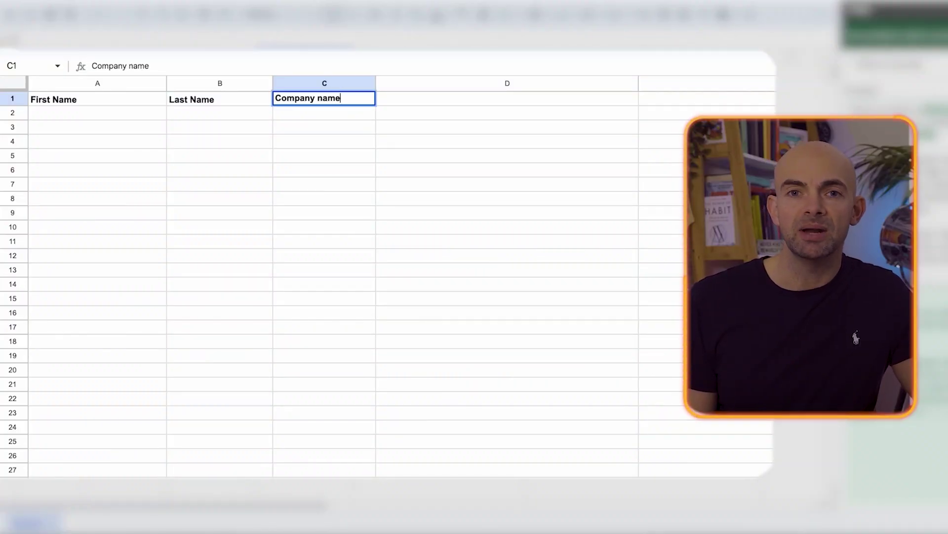
{"action": "key", "text": "Tab"}
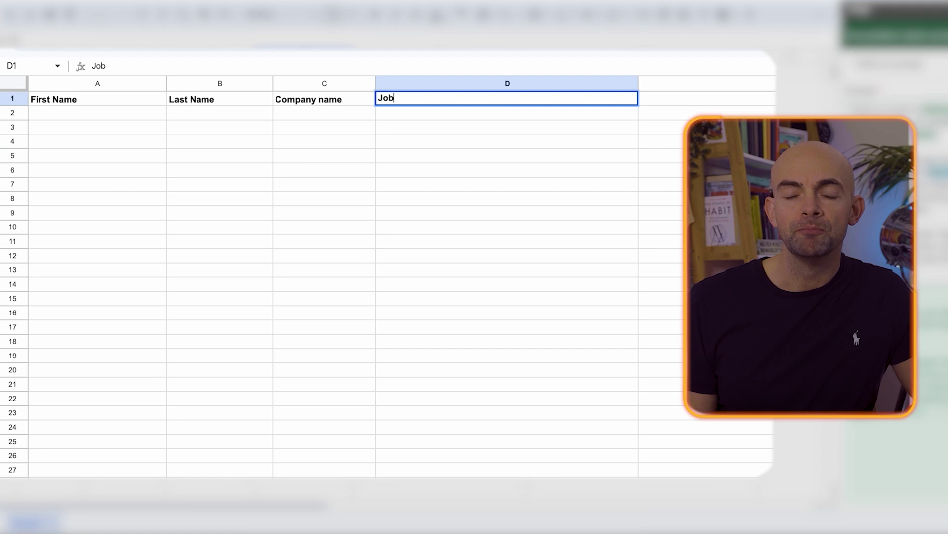
{"action": "type", "text": "Job Title"}
{"action": "key", "text": "Tab"}
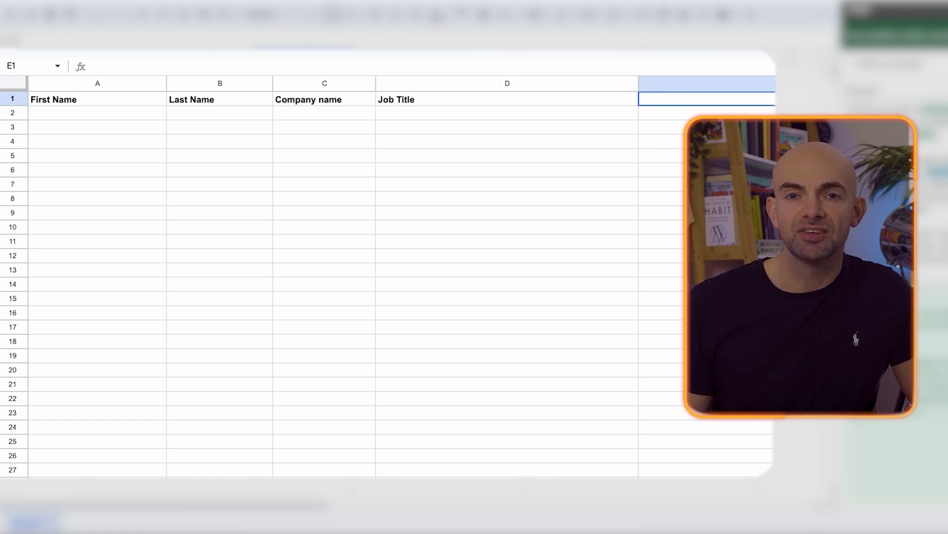
{"action": "type", "text": "Intere"}
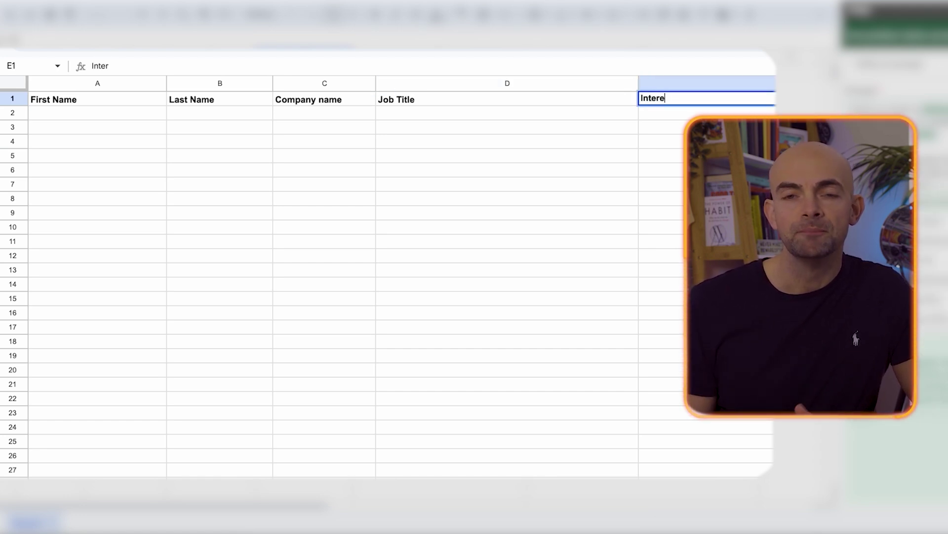
{"action": "type", "text": "sting event"}
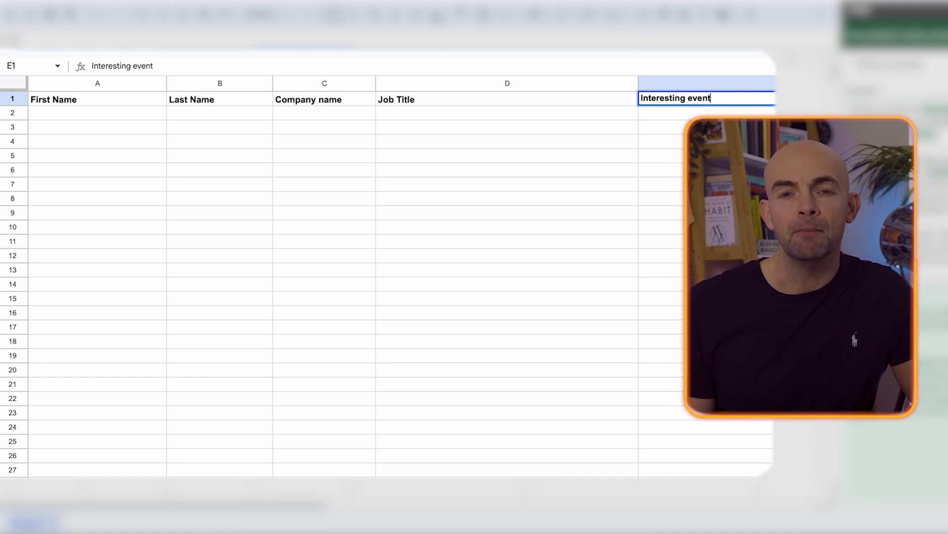
{"action": "key", "text": "Tab"}
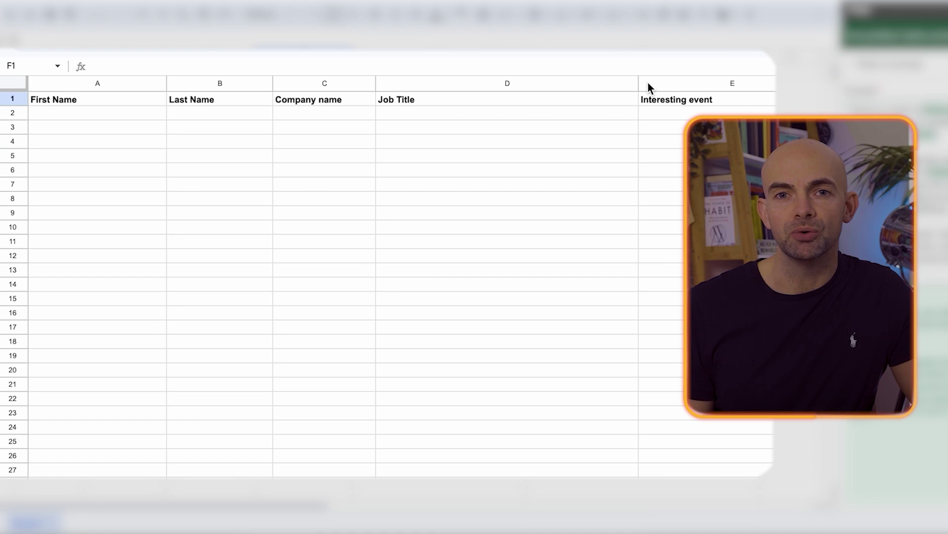
{"action": "left_click_drag", "start_coordinate": [637, 82], "coordinate": [506, 82]}
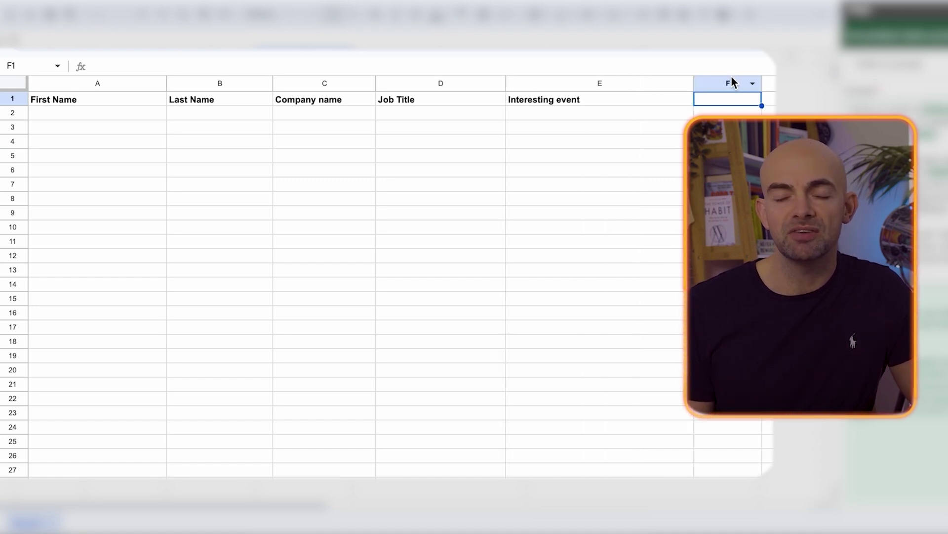
{"action": "left_click_drag", "start_coordinate": [760, 80], "coordinate": [799, 81]}
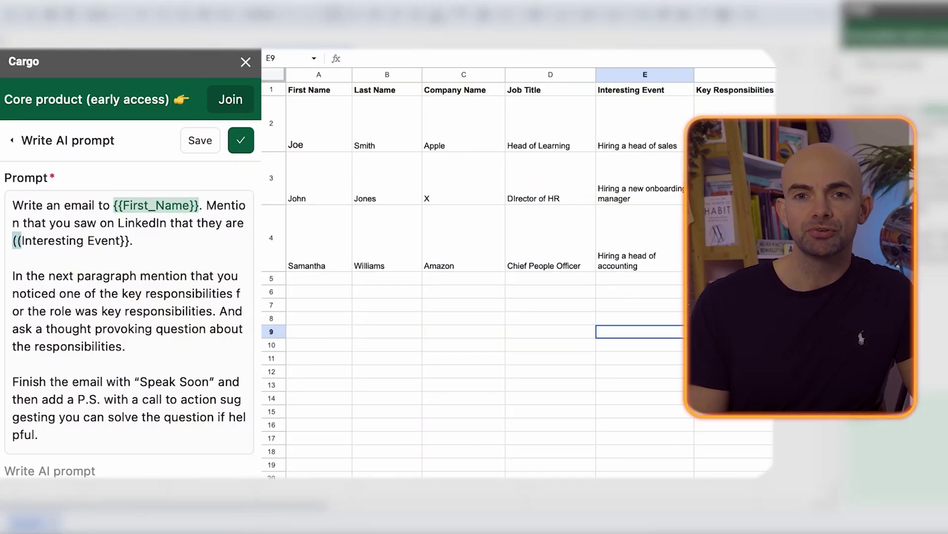
- Mark First_Name and Interesting Event as {{ variables in the Cargo prompt
{"action": "left_click", "coordinate": [115, 223]}
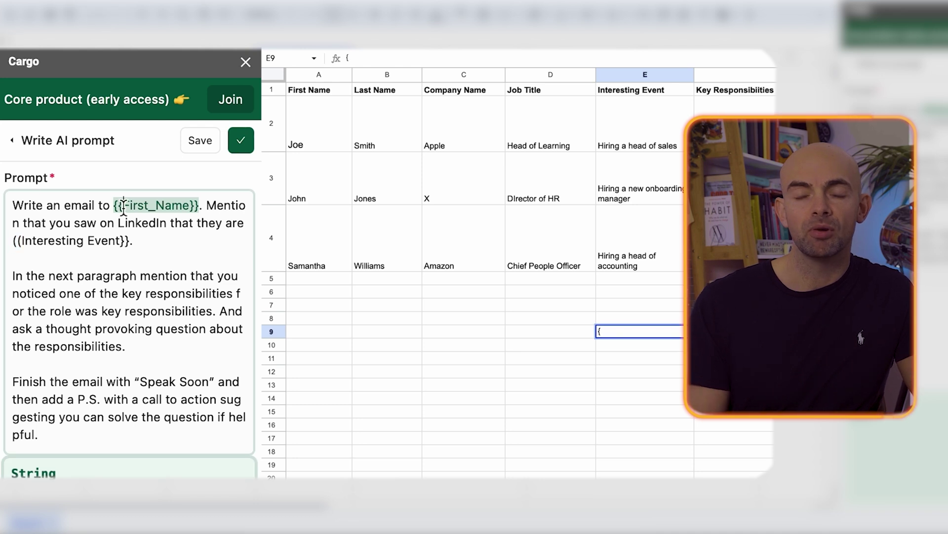
{"action": "type", "text": "{{"}
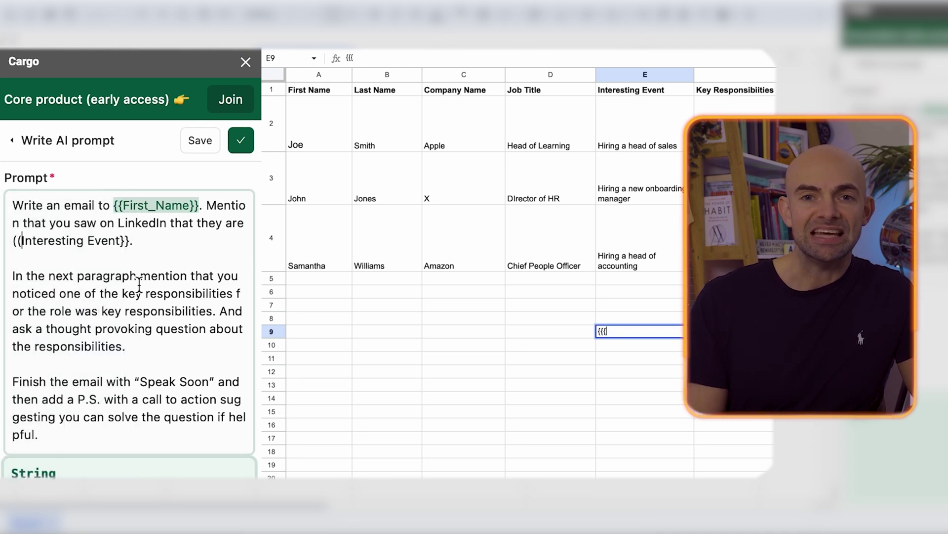
{"action": "left_click", "coordinate": [13, 240]}
{"action": "type", "text": "{{"}
- Replace 'key responsibilities' with {{Key_Responsibiities}}, redoing it on the second mention after an undo
{"action": "left_click_drag", "start_coordinate": [122, 293], "coordinate": [242, 293]}
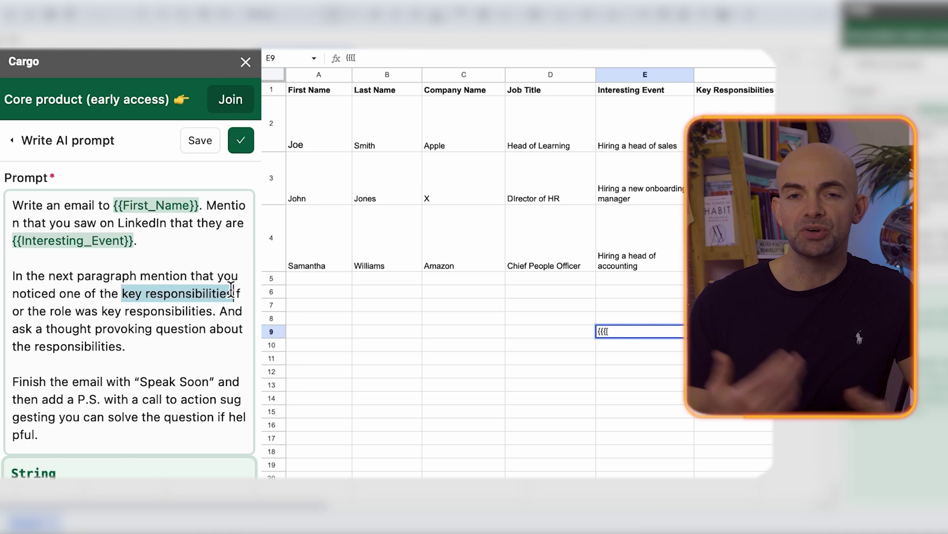
{"action": "type", "text": "{{"}
{"action": "left_click", "coordinate": [146, 444]}
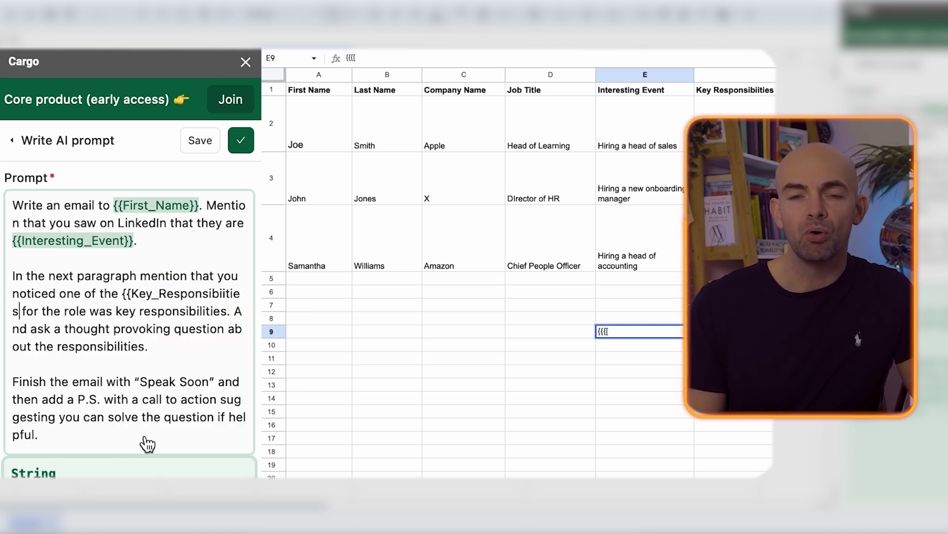
{"action": "type", "text": "}}"}
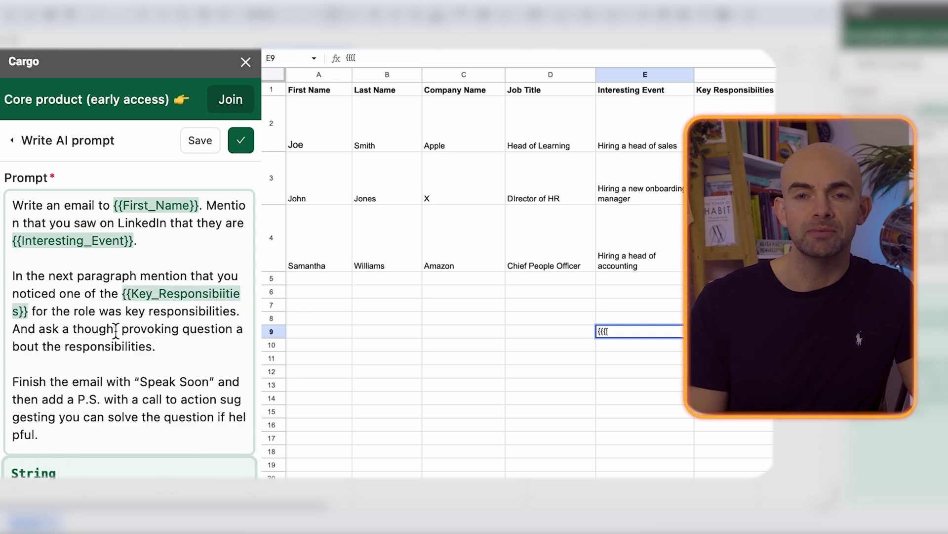
{"action": "key", "text": "ctrl+z"}
{"action": "key", "text": "ctrl+z"}
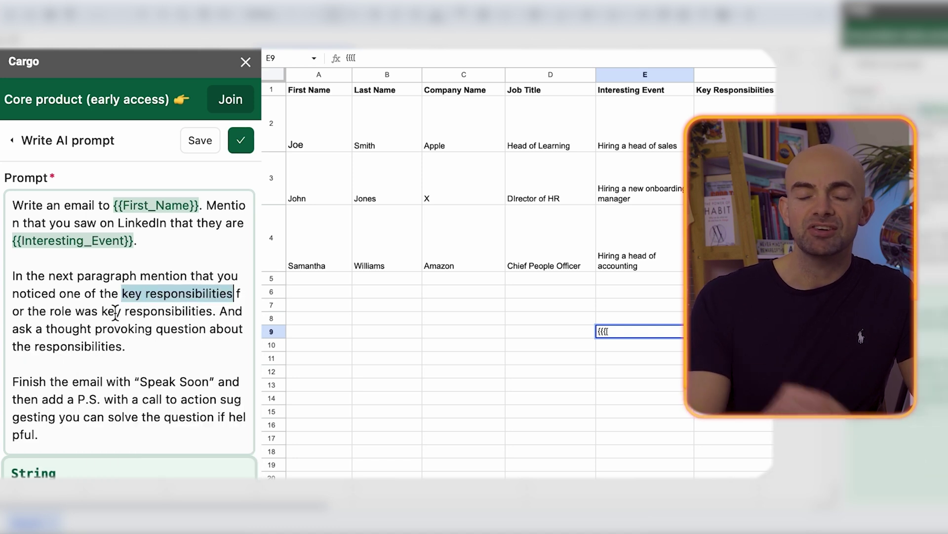
{"action": "left_click_drag", "start_coordinate": [102, 312], "coordinate": [153, 312]}
{"action": "type", "text": "{{Key"}
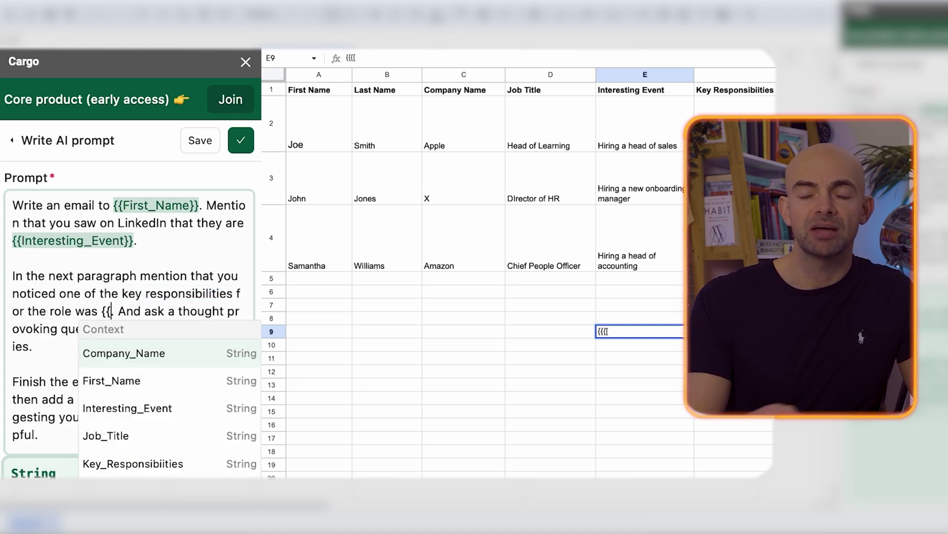
{"action": "left_click", "coordinate": [212, 355]}
{"action": "type", "text": "}}."}
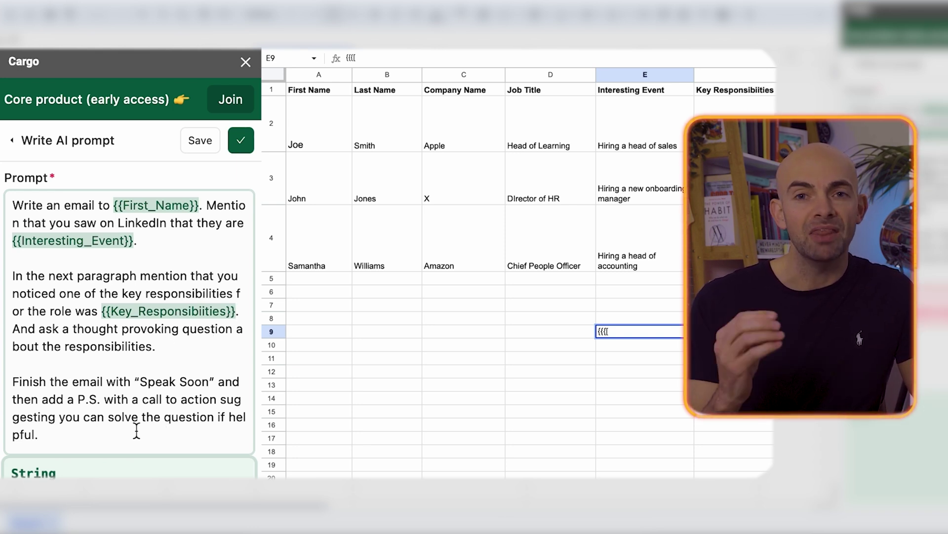
{"action": "scroll", "coordinate": [119, 413], "scroll_direction": "down", "scroll_amount": 1}
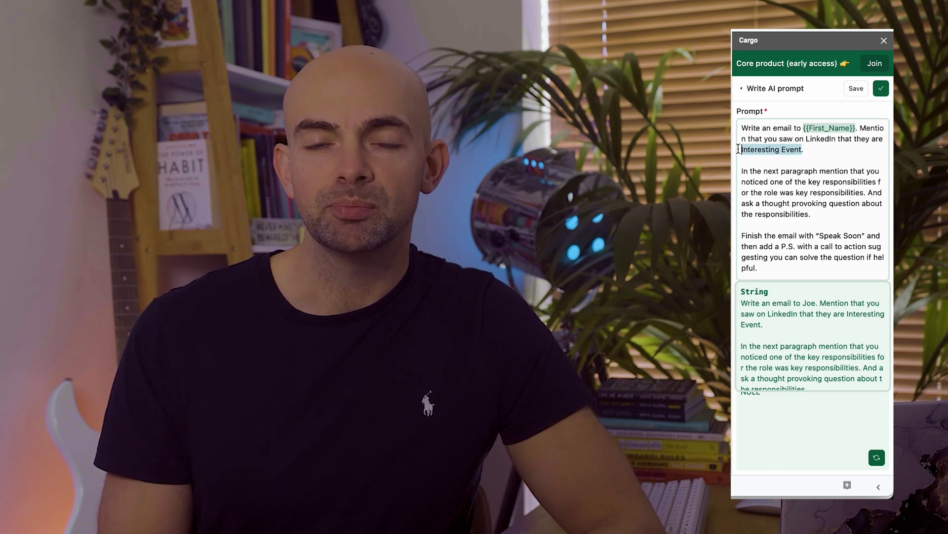
- Replace the prompt's event variable with {{Interesting Event}} and select its opening brackets
{"action": "type", "text": "(("}
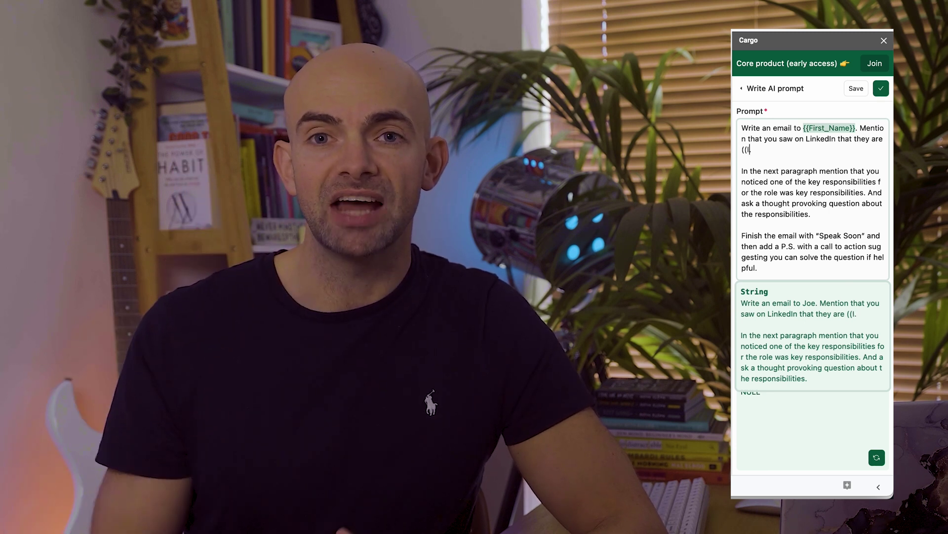
{"action": "type", "text": "Interesti"}
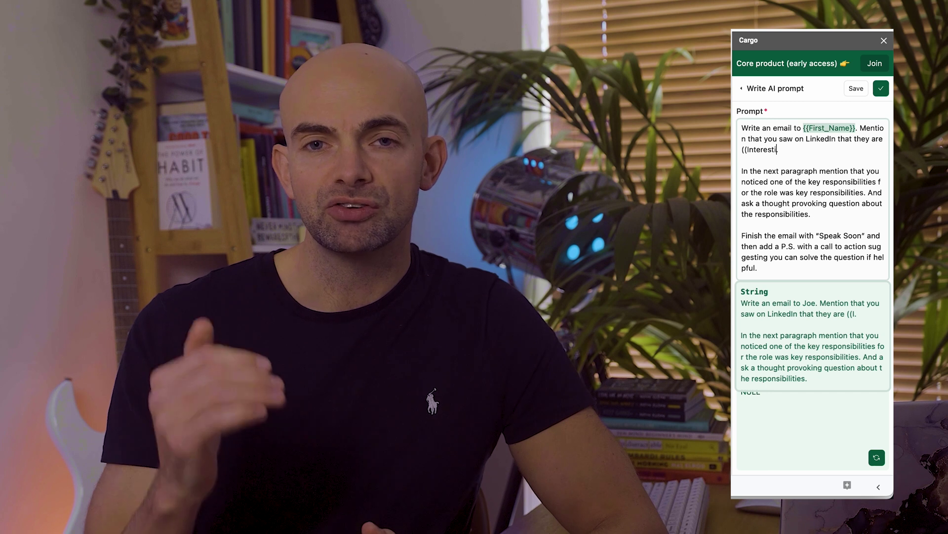
{"action": "type", "text": "ng Event}}."}
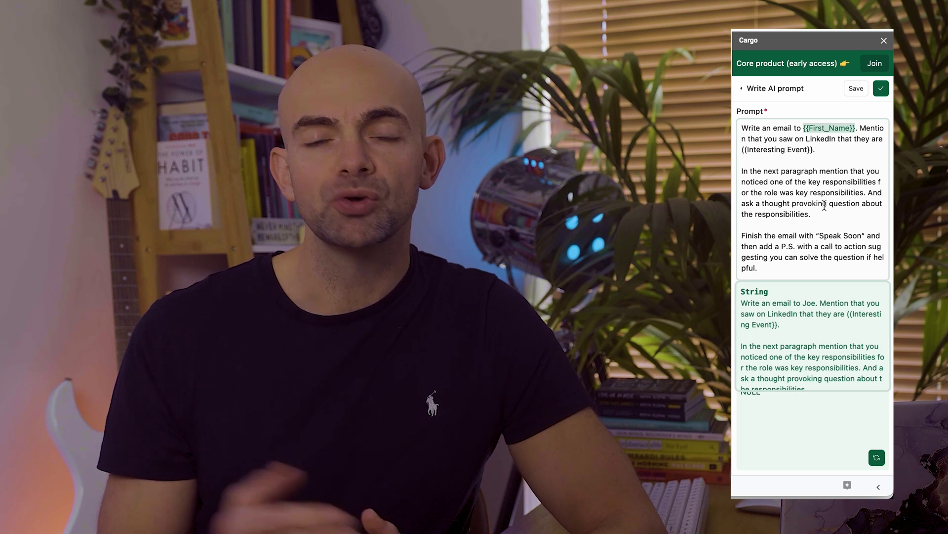
{"action": "left_click_drag", "start_coordinate": [748, 150], "coordinate": [742, 150]}
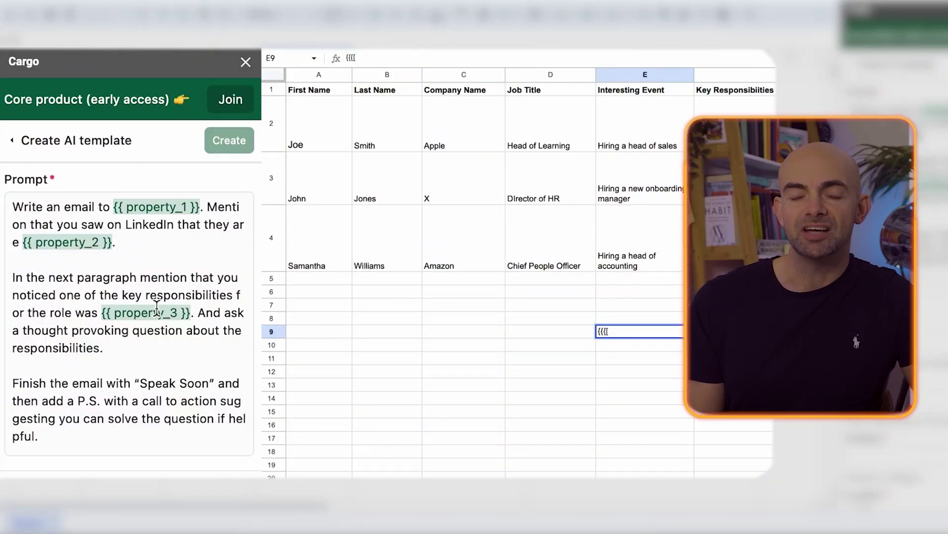
- Enter 'Cold Outreach 1' as the template name under Information and bring up the Category choices
{"action": "scroll", "coordinate": [150, 302], "scroll_direction": "down", "scroll_amount": 1}
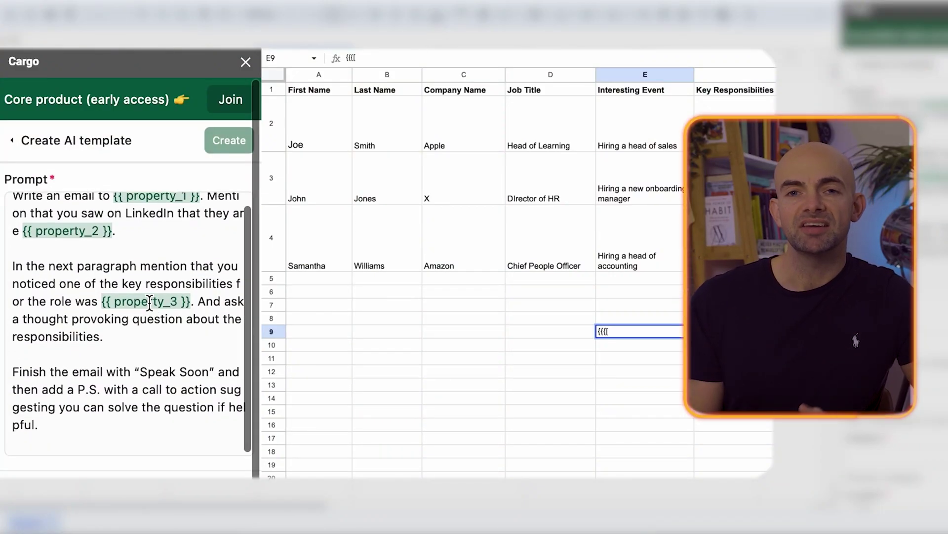
{"action": "scroll", "coordinate": [148, 289], "scroll_direction": "up", "scroll_amount": 1}
{"action": "scroll", "coordinate": [143, 300], "scroll_direction": "down", "scroll_amount": 1}
{"action": "scroll", "coordinate": [130, 317], "scroll_direction": "down", "scroll_amount": 5}
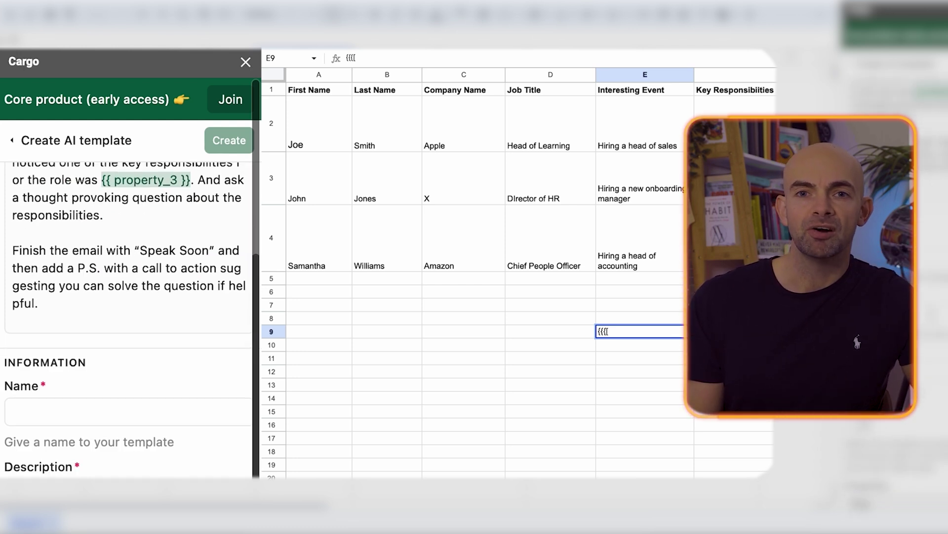
{"action": "scroll", "coordinate": [131, 317], "scroll_direction": "up", "scroll_amount": 2}
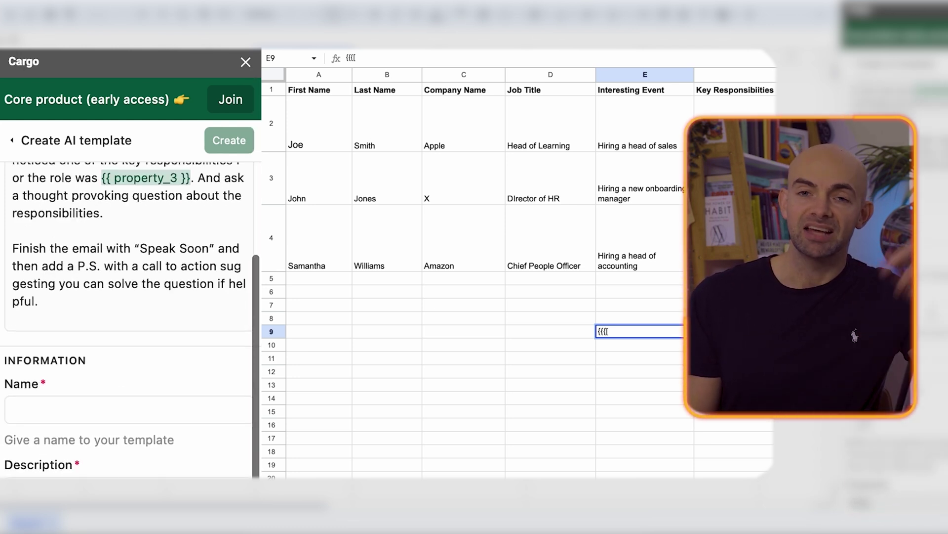
{"action": "left_click", "coordinate": [57, 415]}
{"action": "type", "text": "Cold Outreach 1"}
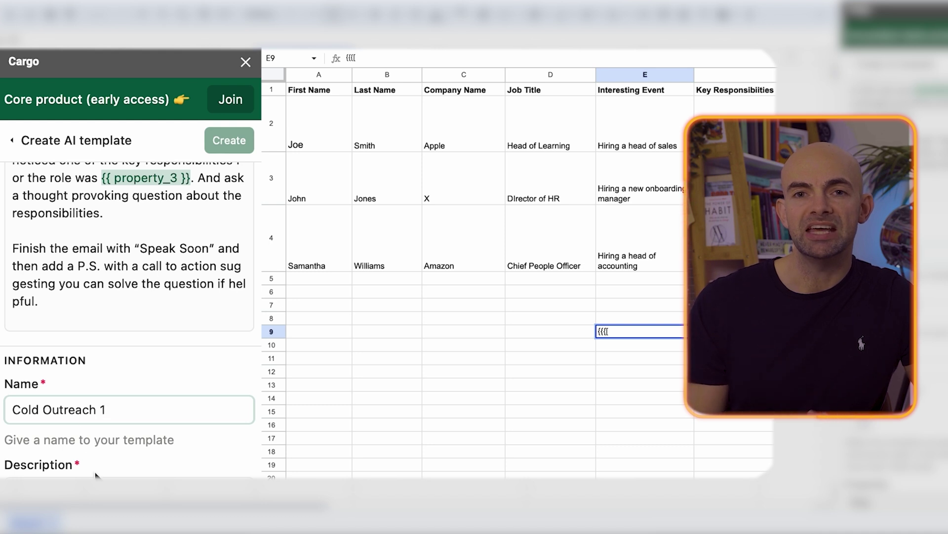
{"action": "key", "text": "Tab"}
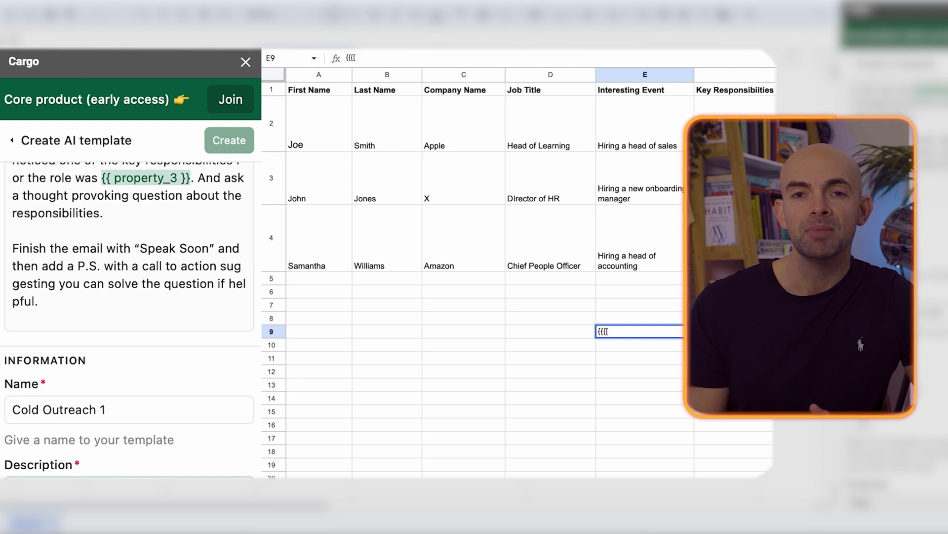
{"action": "key", "text": "Down"}
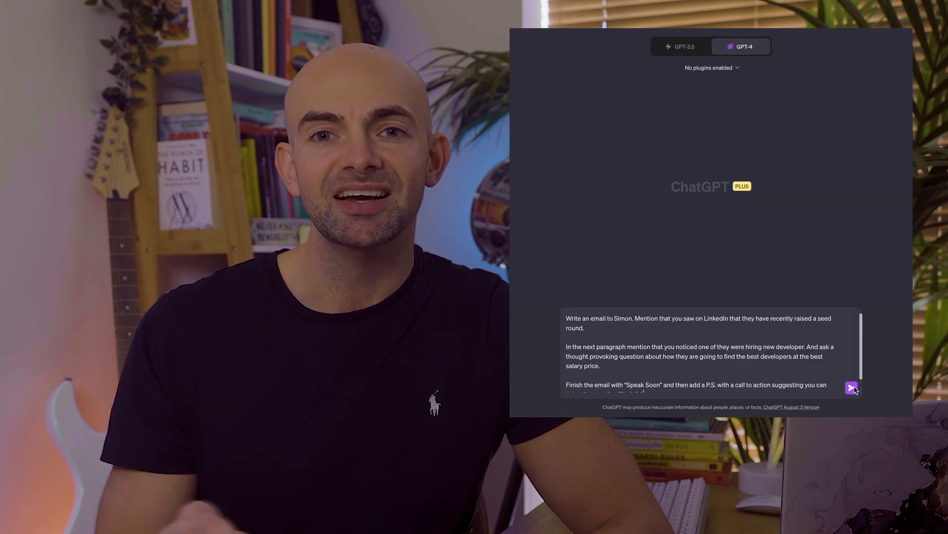
- Close the variable popover and name the {{ property_2 }} variable 'Event'
{"action": "left_click", "coordinate": [851, 388]}
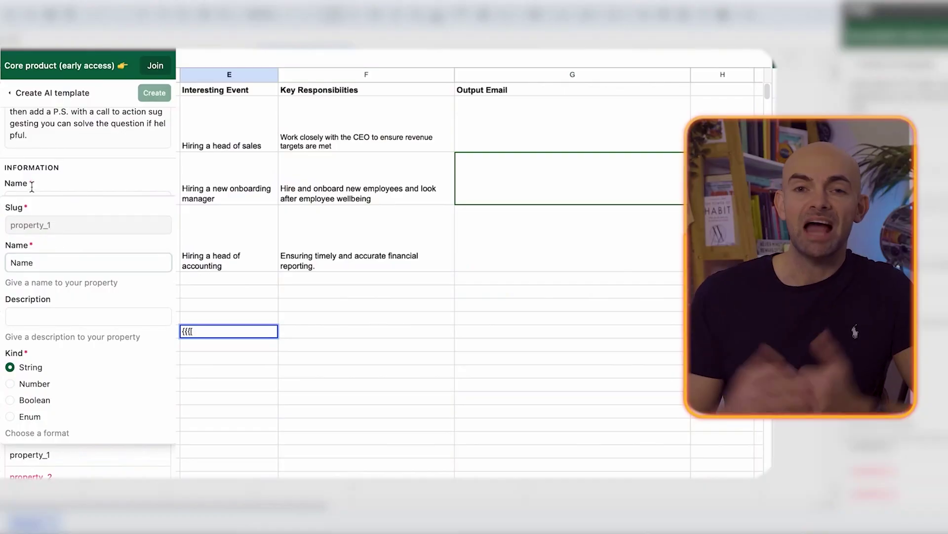
{"action": "left_click", "coordinate": [31, 186]}
{"action": "scroll", "coordinate": [36, 476], "scroll_direction": "up", "scroll_amount": 3}
{"action": "scroll", "coordinate": [36, 476], "scroll_direction": "down", "scroll_amount": 3}
{"action": "left_click", "coordinate": [31, 476]}
{"action": "left_click", "coordinate": [30, 284]}
{"action": "type", "text": "Event"}
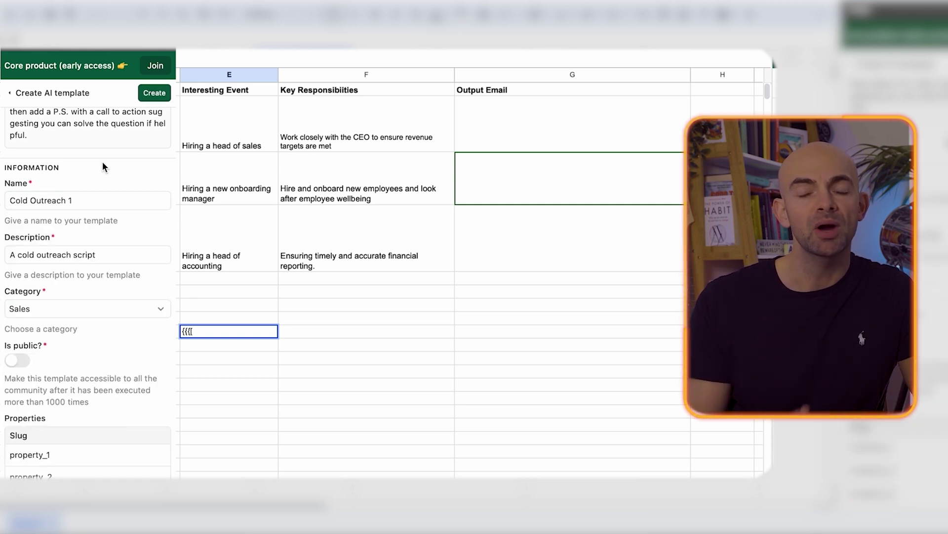
- Create the Cold Outreach 1 template and check its saved settings
{"action": "left_click", "coordinate": [154, 93]}
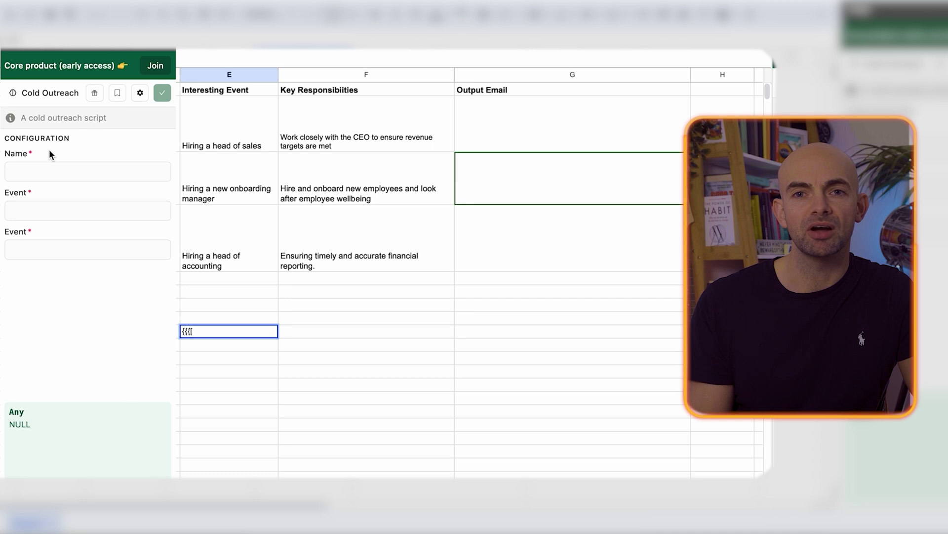
{"action": "left_click", "coordinate": [141, 93]}
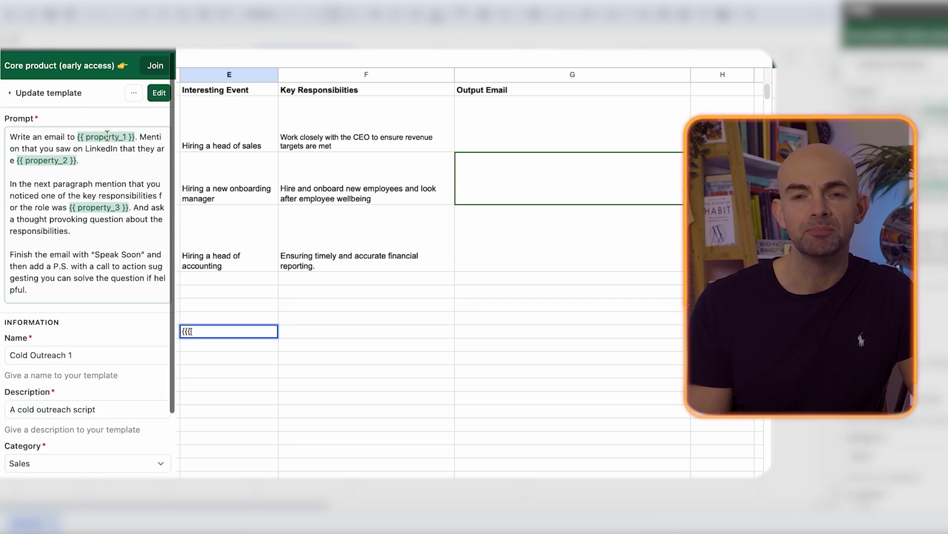
{"action": "left_click", "coordinate": [159, 93]}
- Map the three template inputs to First_Name, Interesting_Event and Key_Responsibiities
{"action": "left_click", "coordinate": [45, 172]}
{"action": "type", "text": "{{First_Name"}
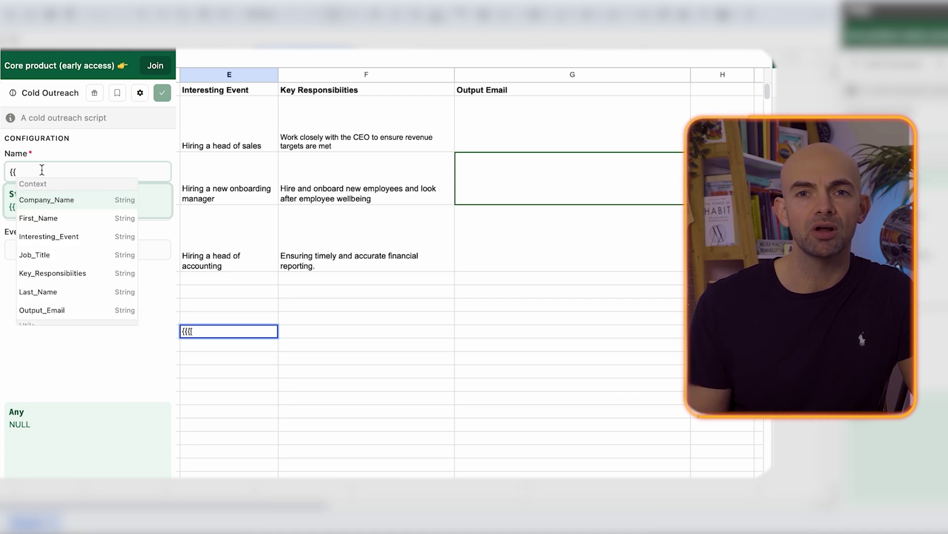
{"action": "left_click", "coordinate": [40, 218]}
{"action": "left_click", "coordinate": [59, 249]}
{"action": "type", "text": "{{Interesting_Event"}
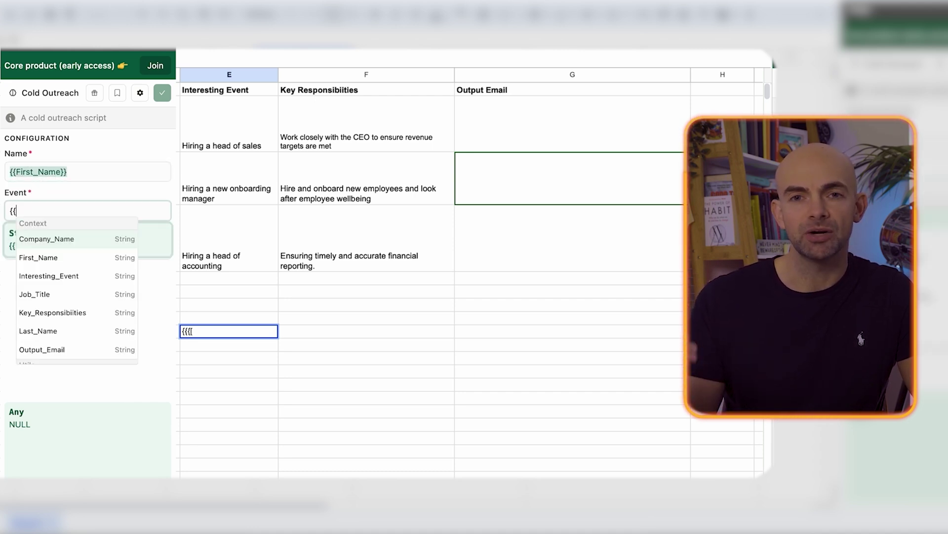
{"action": "left_click", "coordinate": [54, 275]}
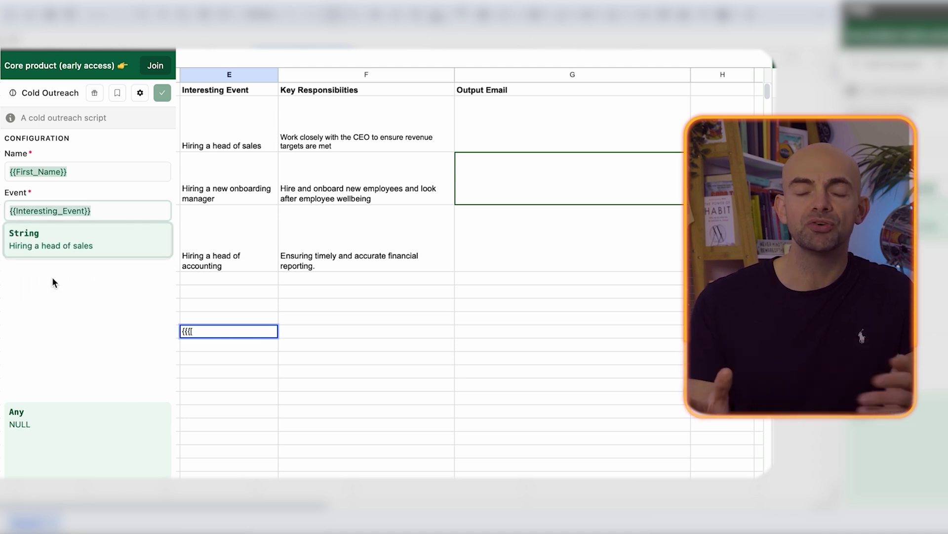
{"action": "left_click", "coordinate": [54, 250]}
{"action": "type", "text": "{{"}
{"action": "left_click", "coordinate": [62, 351]}
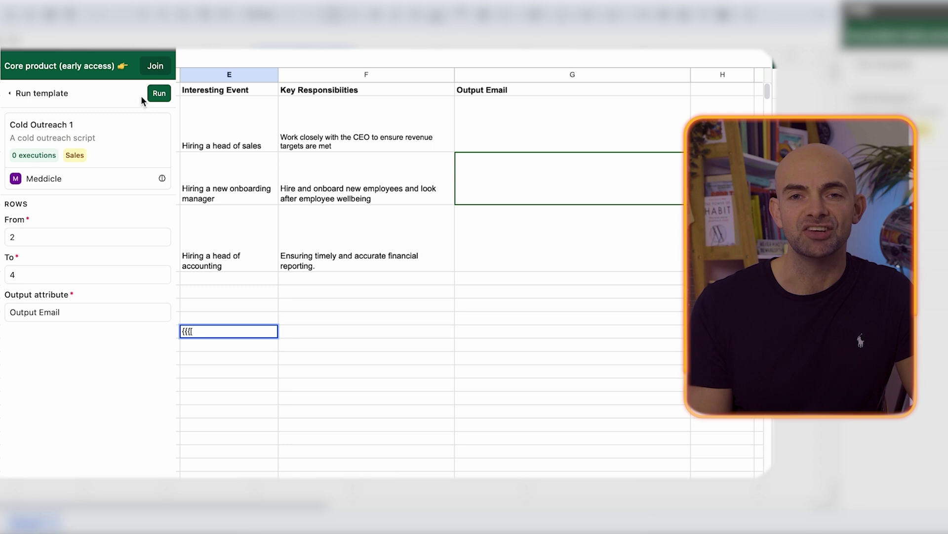
- Run the template for rows 2–4 into Output Email and inspect the generated emails
{"action": "left_click", "coordinate": [165, 97]}
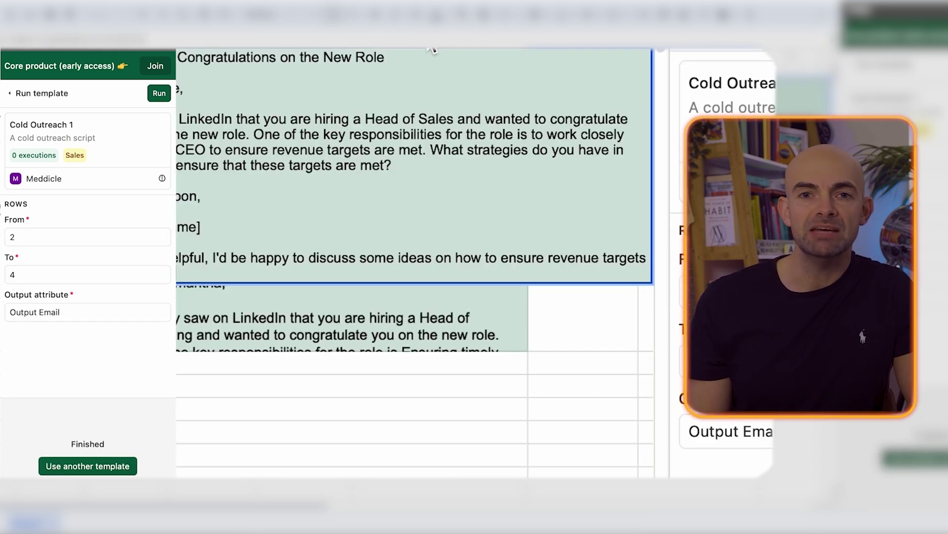
{"action": "left_click", "coordinate": [275, 332]}
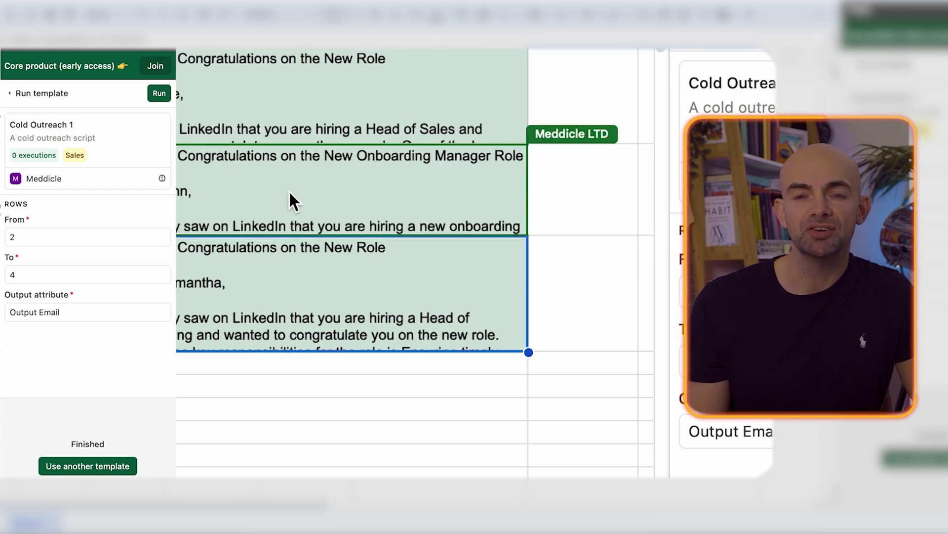
{"action": "left_click", "coordinate": [289, 188]}
{"action": "left_click", "coordinate": [321, 250]}
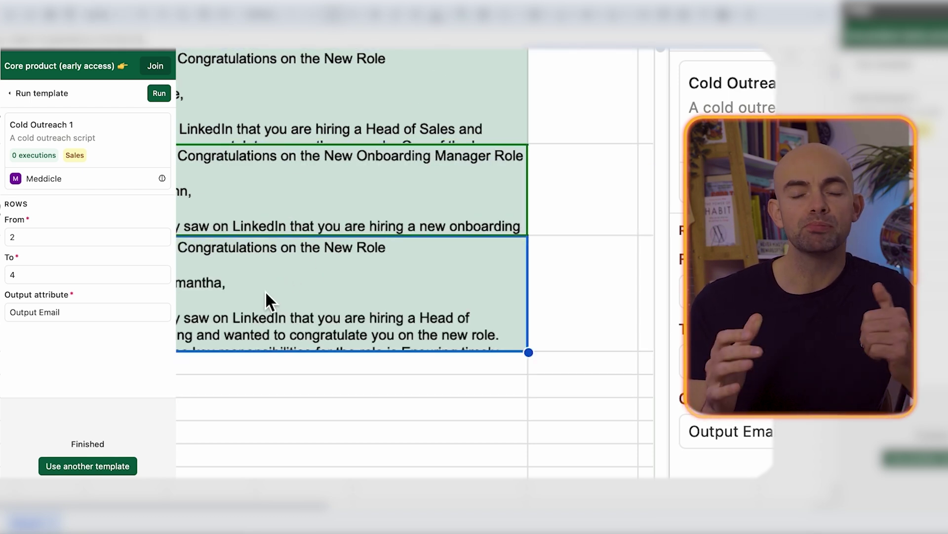